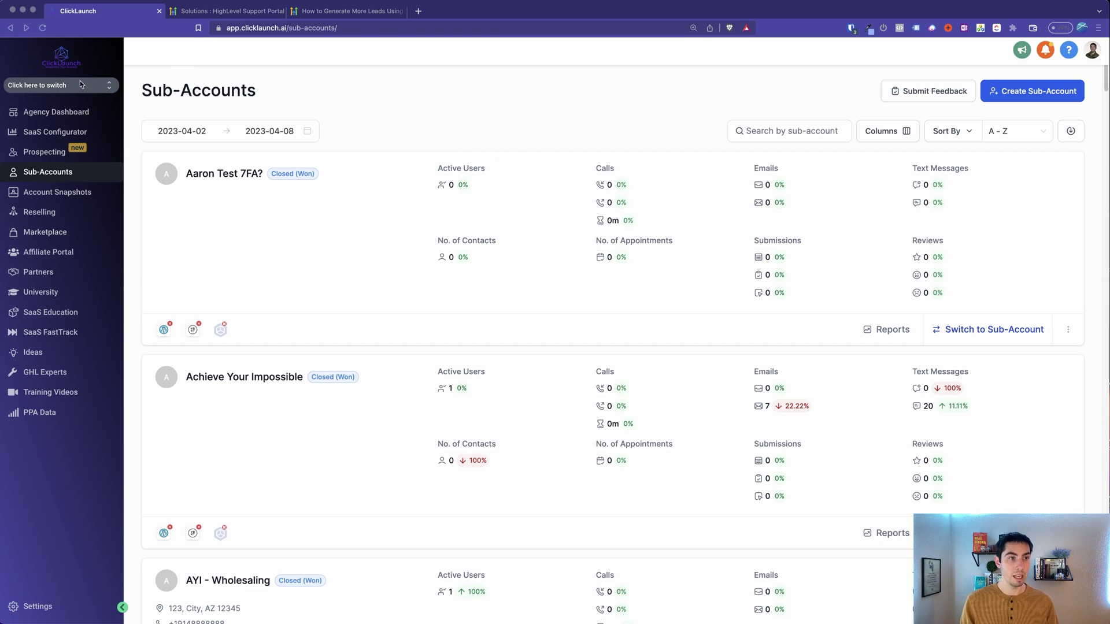
Go to the Prospect Accounts list, zoom the page in, and show the Help & Support panel
click(51, 86)
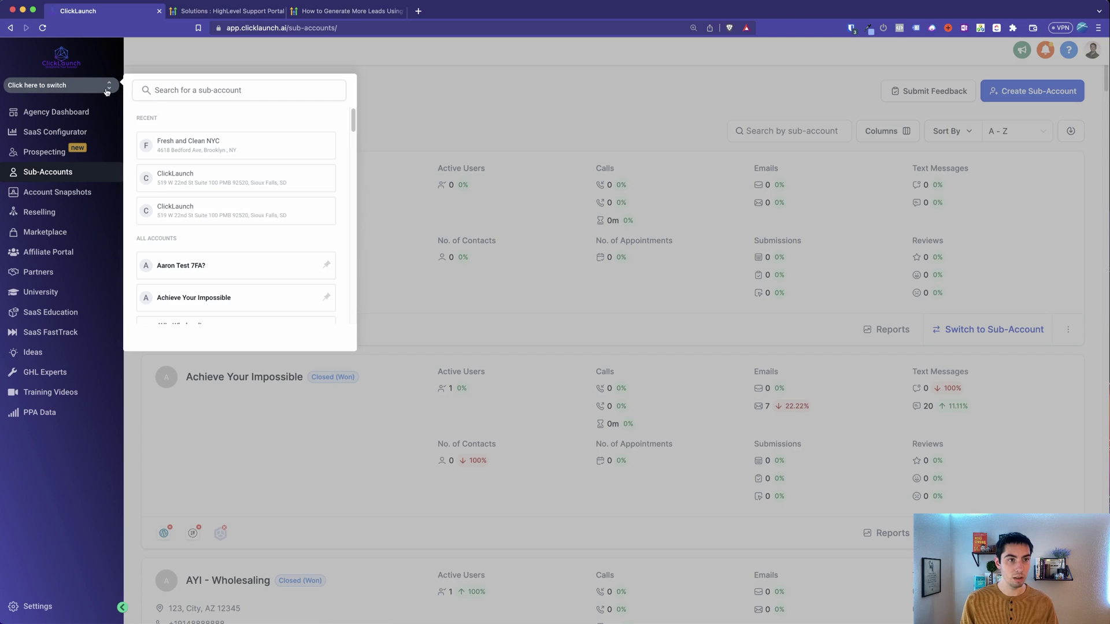
click(396, 105)
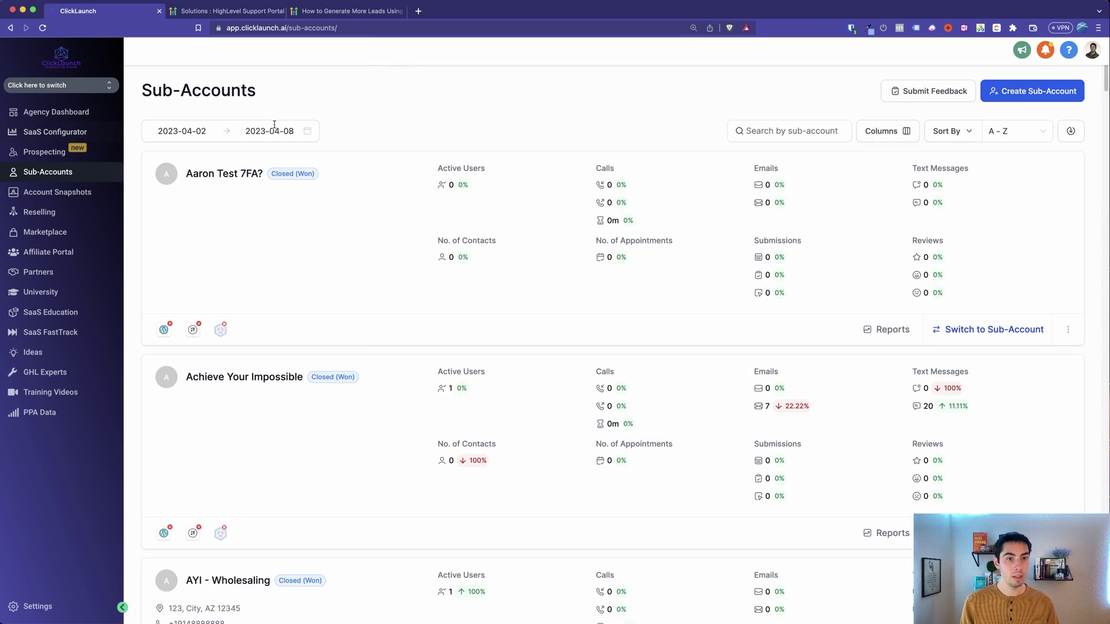
click(56, 156)
key(super+equal)
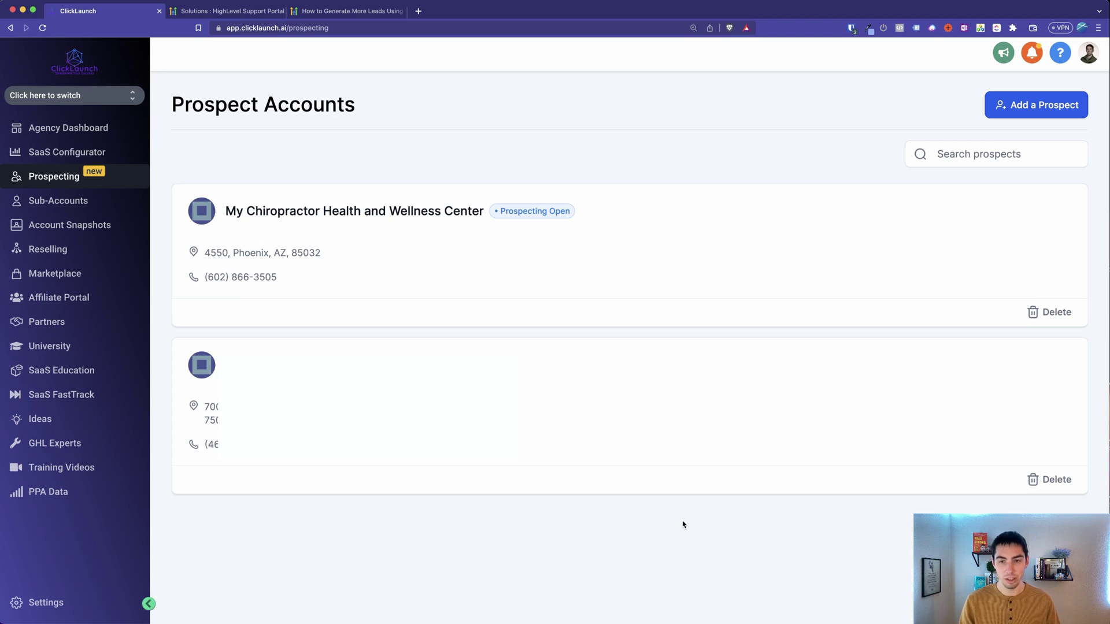
click(1059, 52)
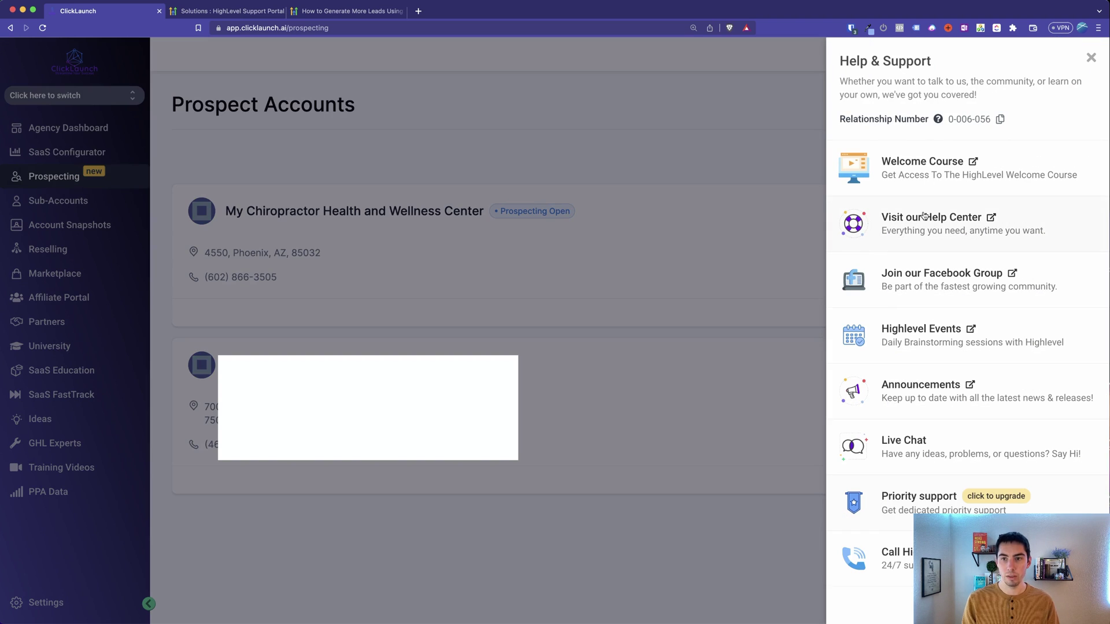
Close the Help panel and switch to the Support Portal knowledge base
click(924, 217)
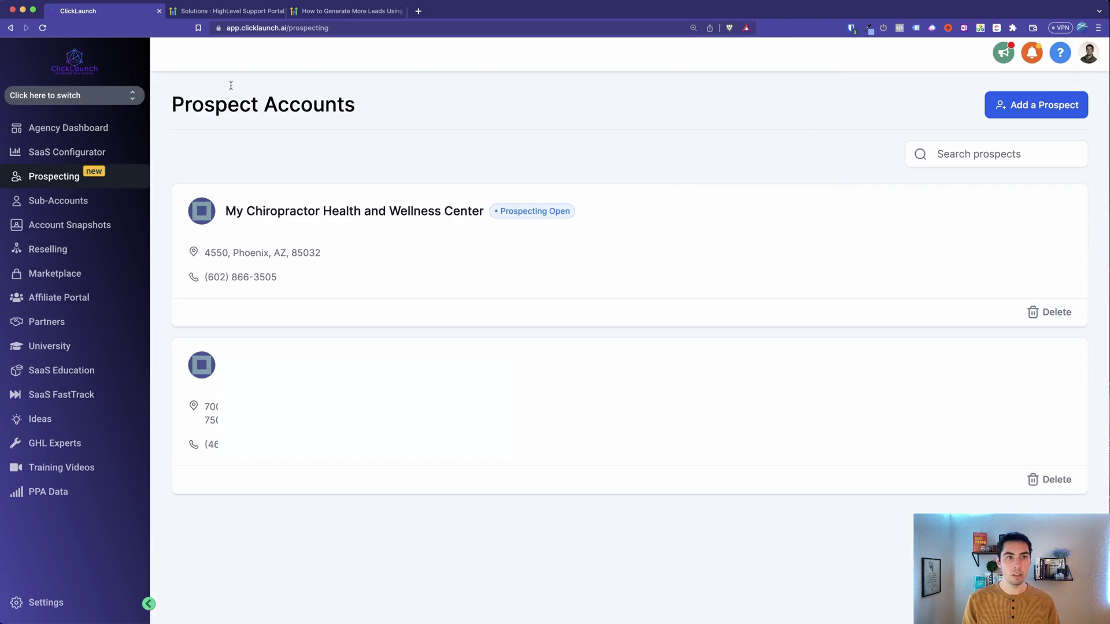
click(233, 13)
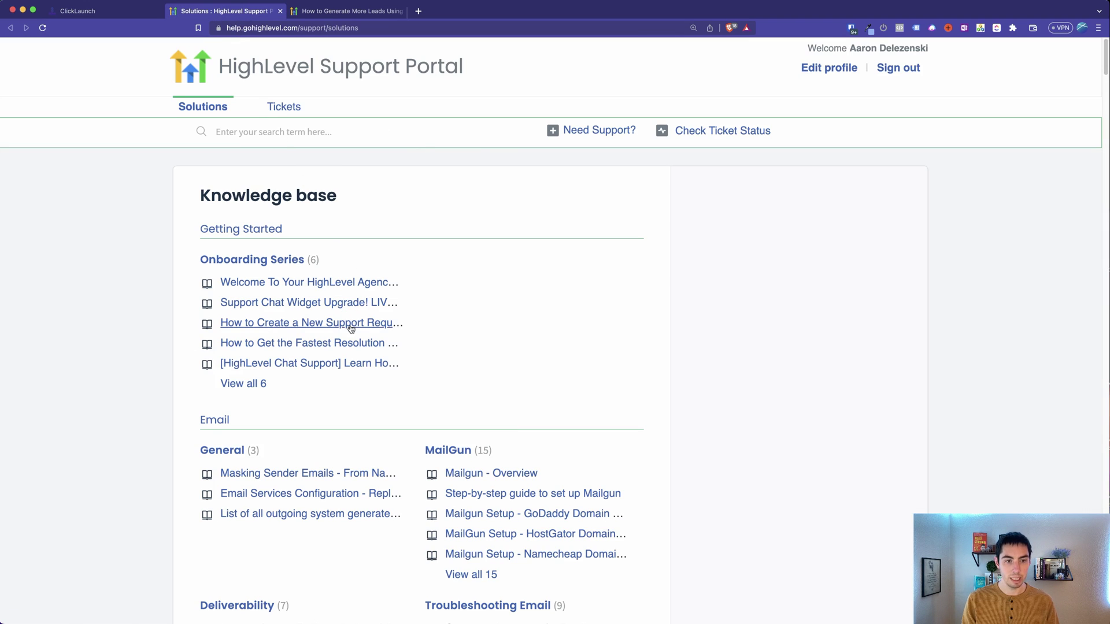
click(276, 136)
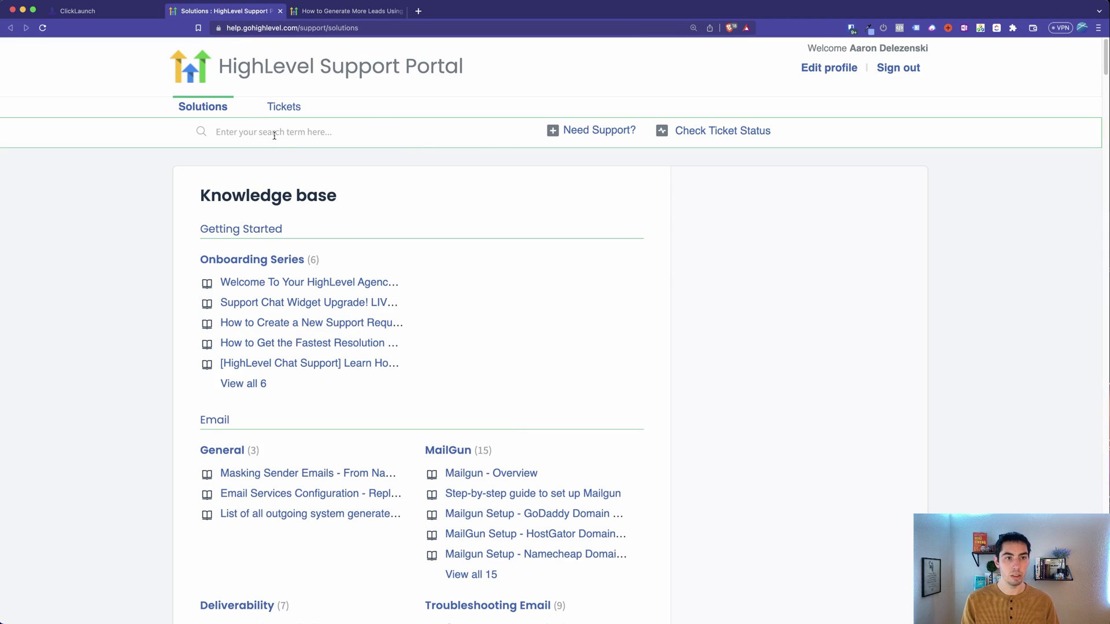
Open and skim the 'How to Generate More Leads Using GHL's Prospecting Tool' guide
click(354, 13)
scroll(396, 243, up, 15)
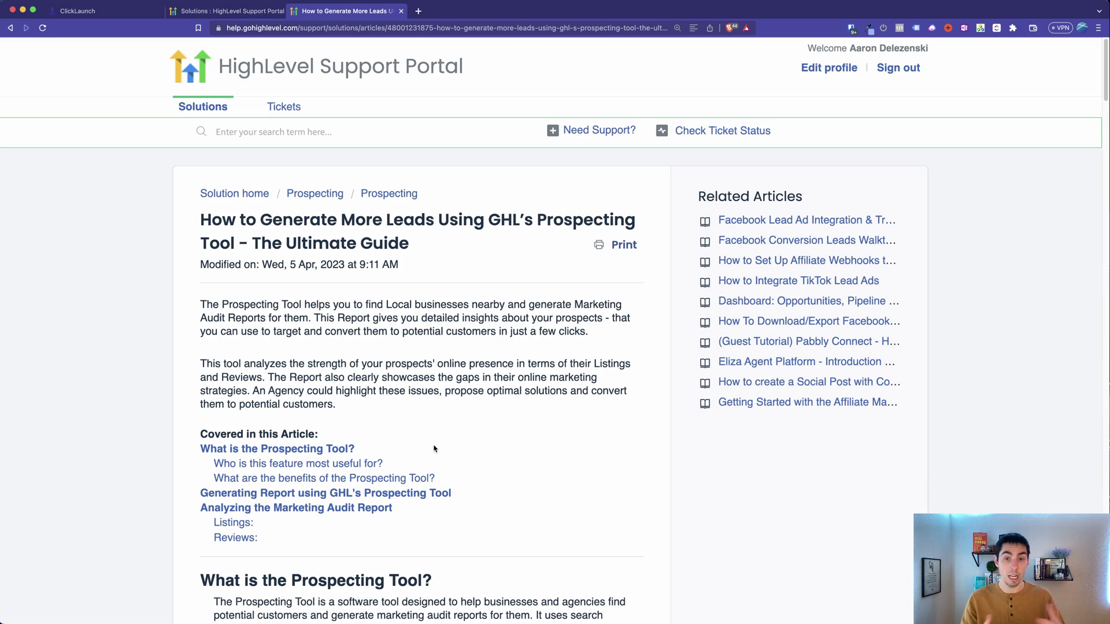
scroll(434, 448, down, 20)
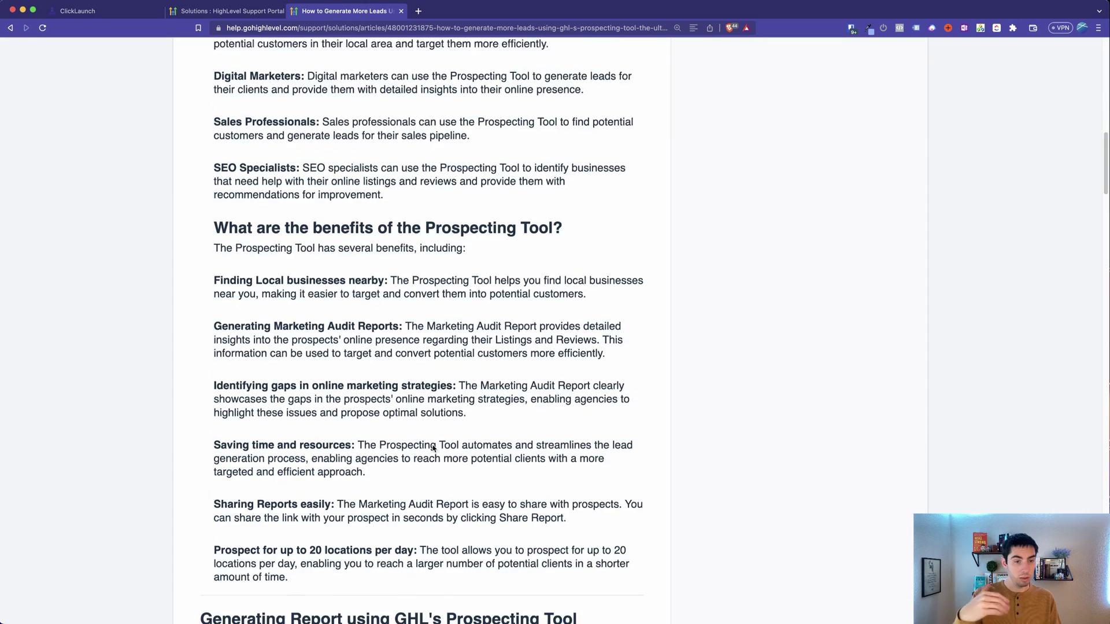
scroll(433, 448, up, 20)
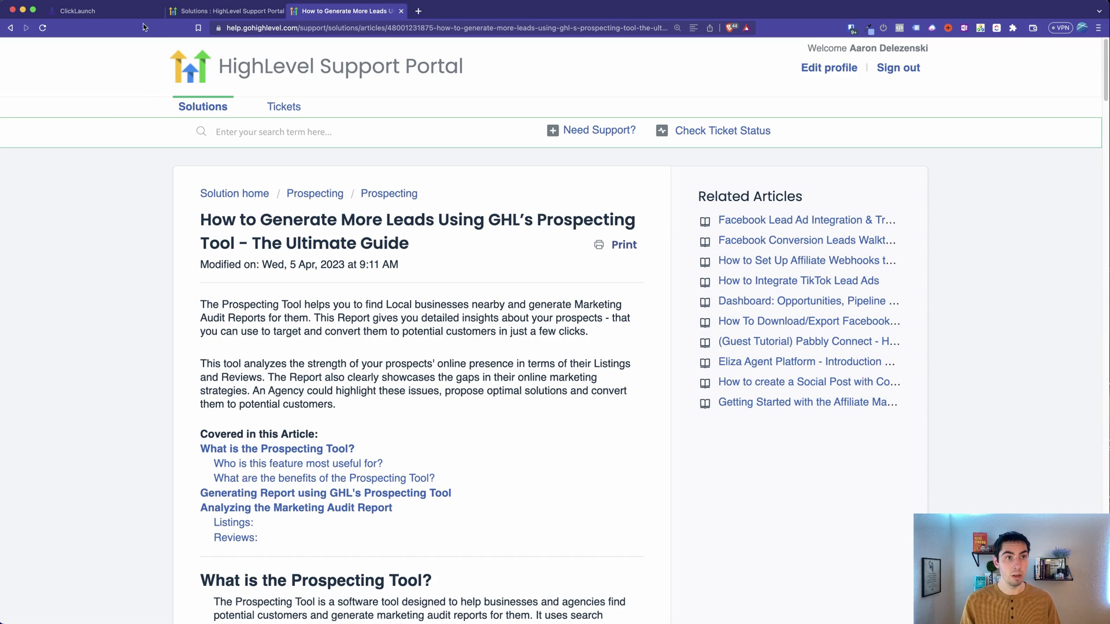
Back in ClickLaunch, start a new prospect and search 'Chiropractors near me'
click(78, 11)
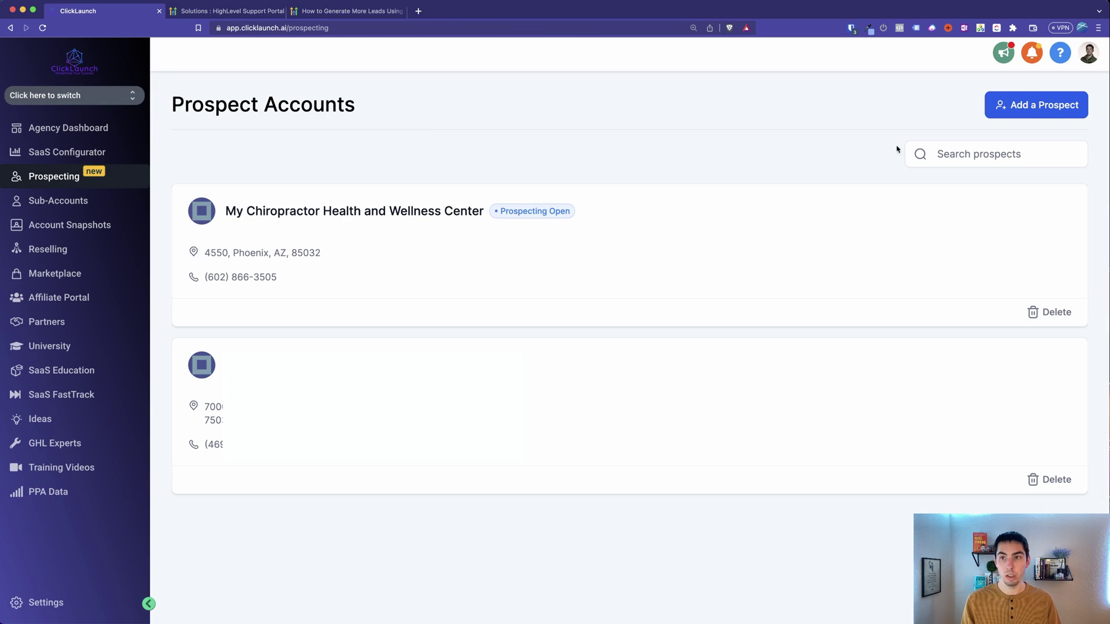
click(1022, 105)
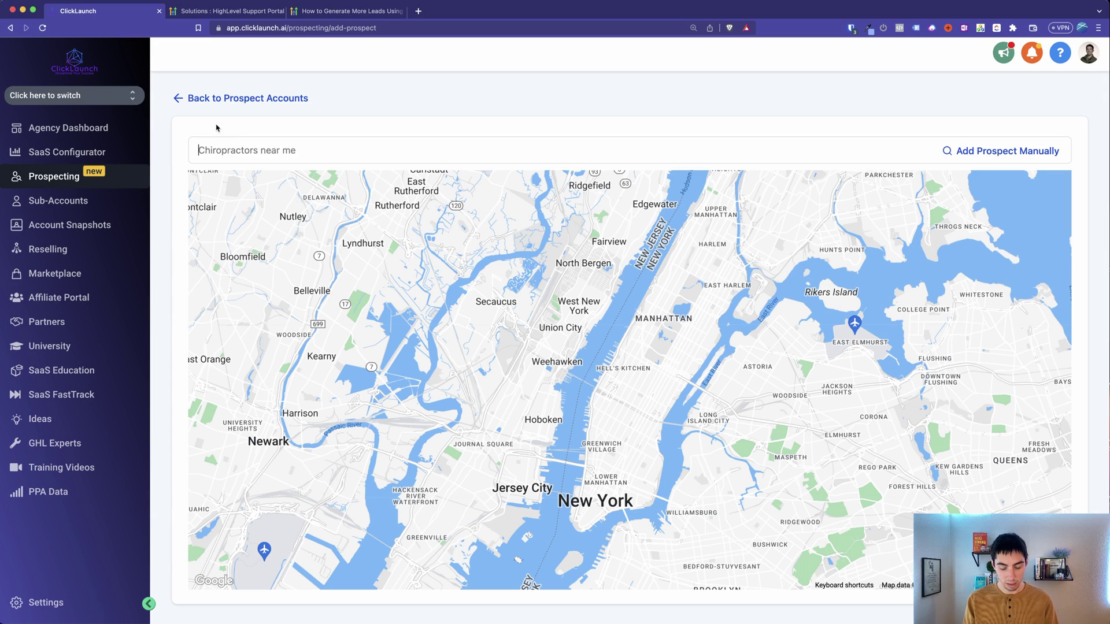
text(Chiropractor)
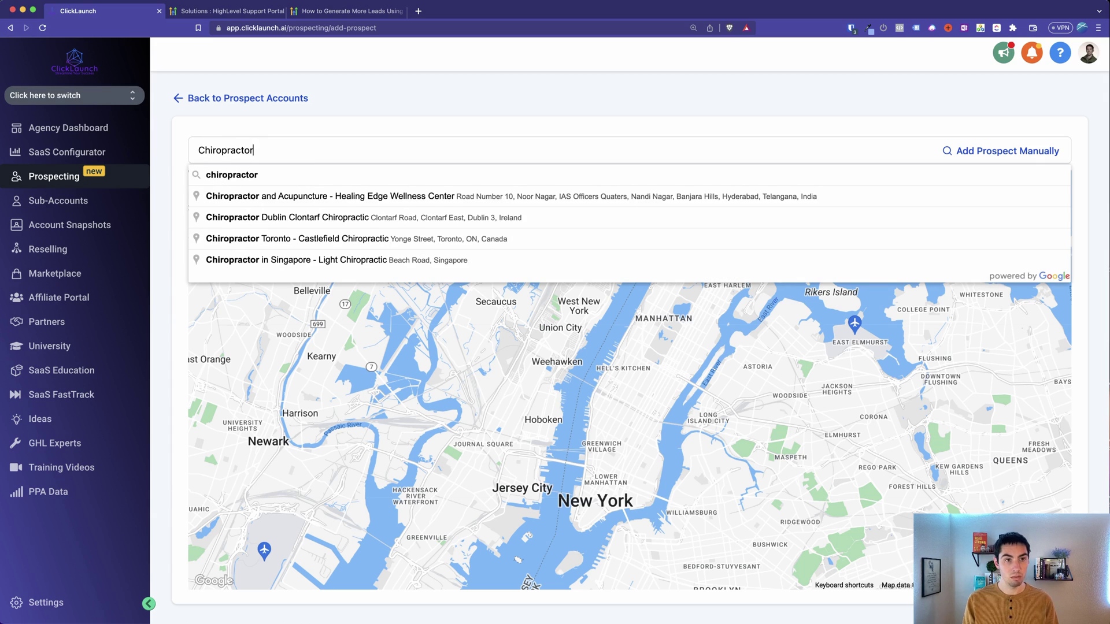
text(s near me)
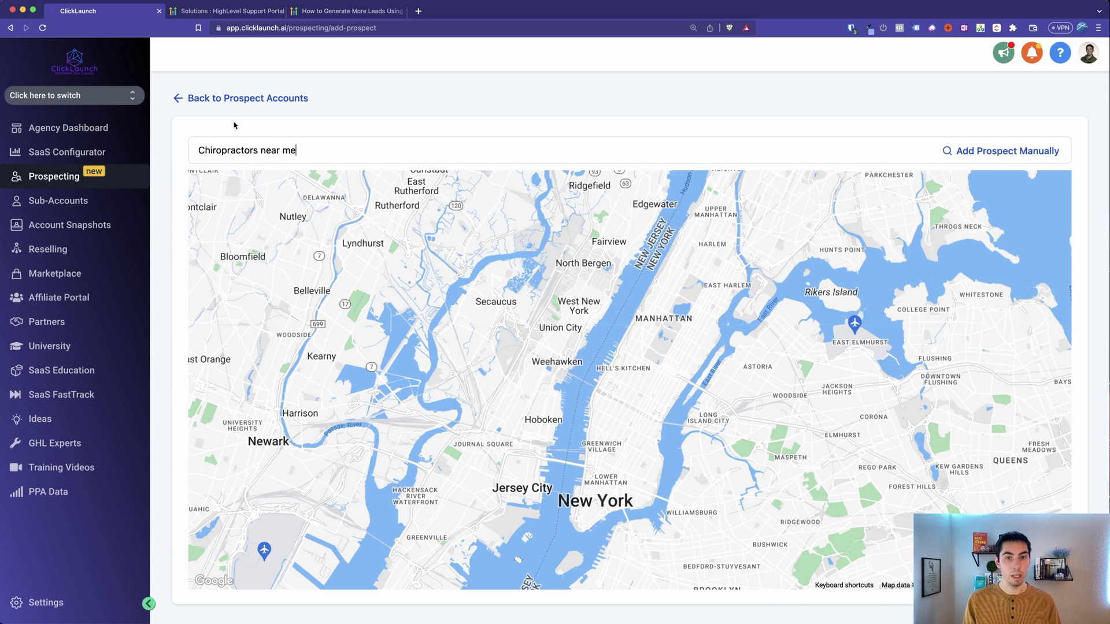
key(Return)
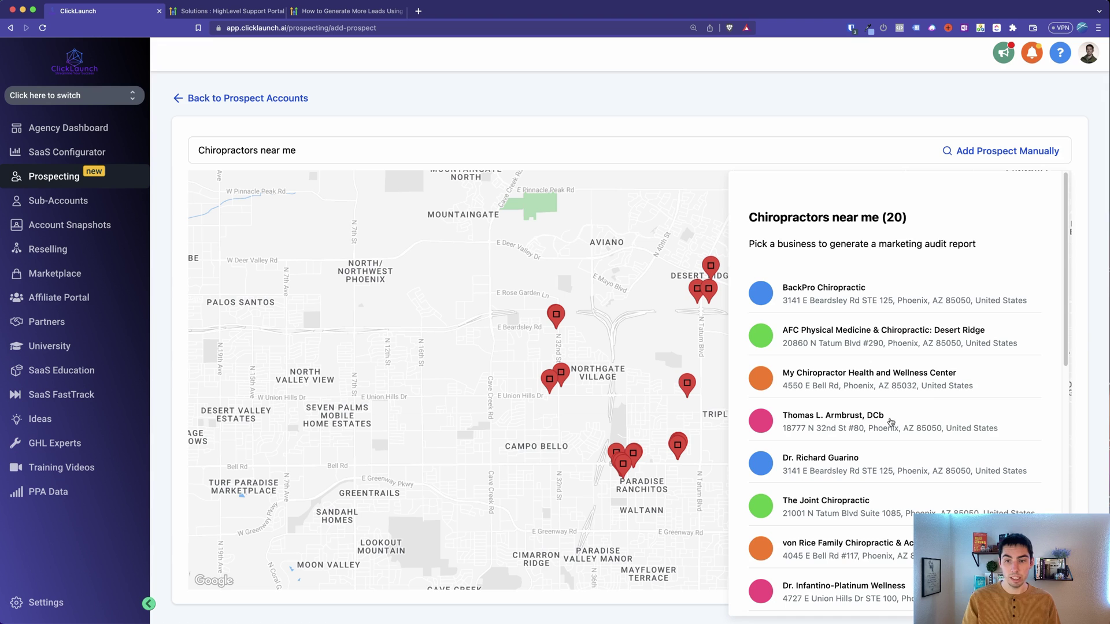
Browse the search results and pick BackPro Chiropractic to prefill the prospect form
scroll(892, 423, down, 1)
scroll(892, 423, down, 15)
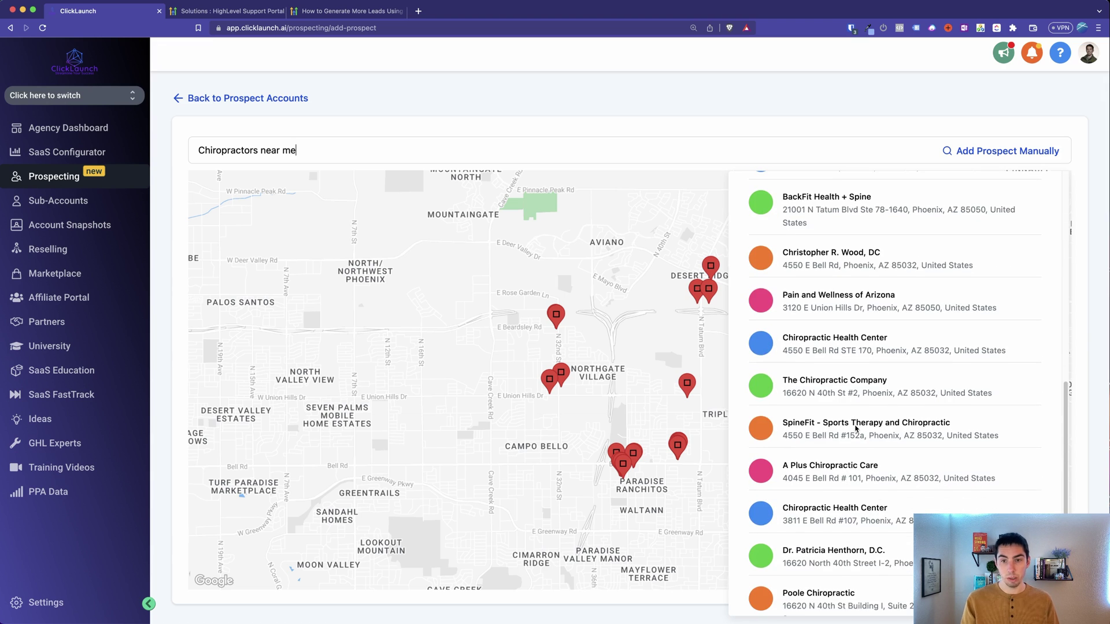
scroll(856, 429, up, 7)
scroll(855, 429, up, 8)
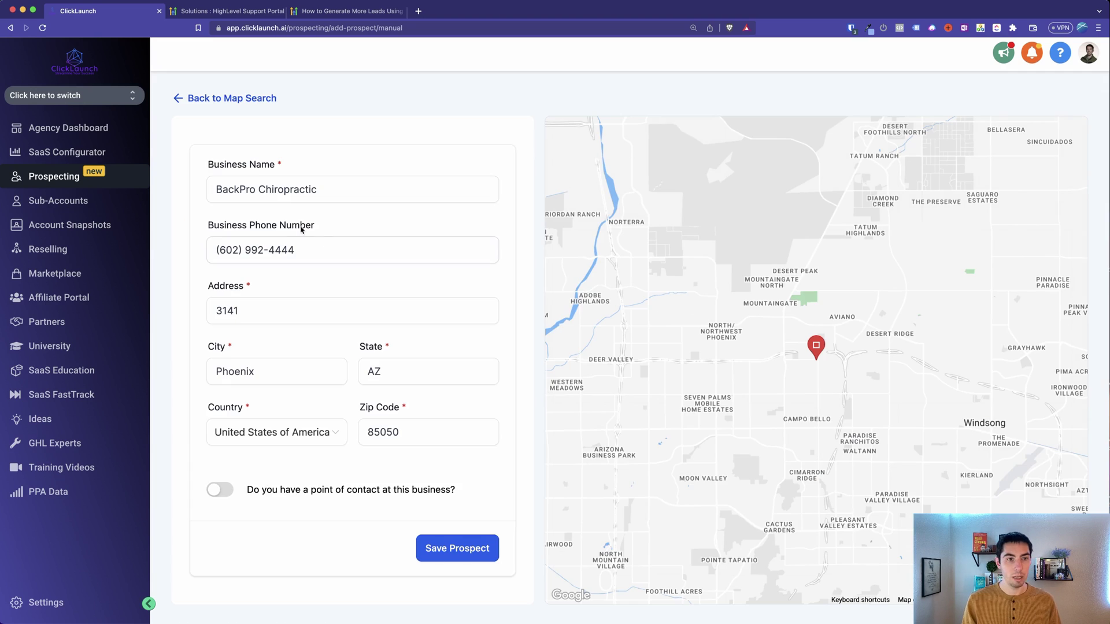
click(806, 291)
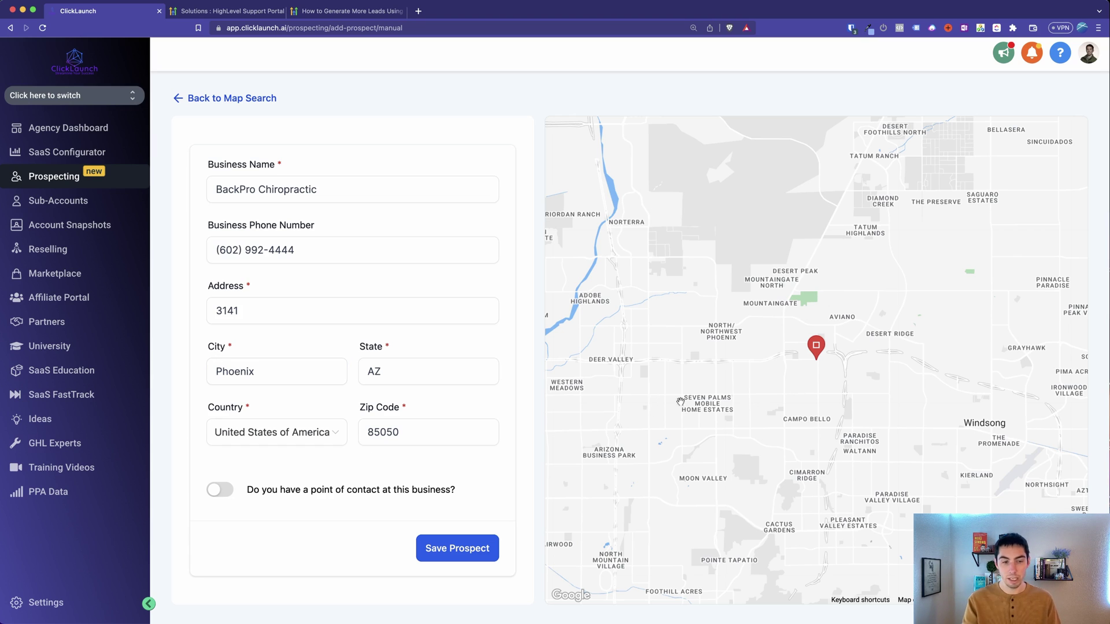
Leave point-of-contact switched off and save BackPro Chiropractic as a prospect
click(224, 491)
scroll(322, 490, down, 3)
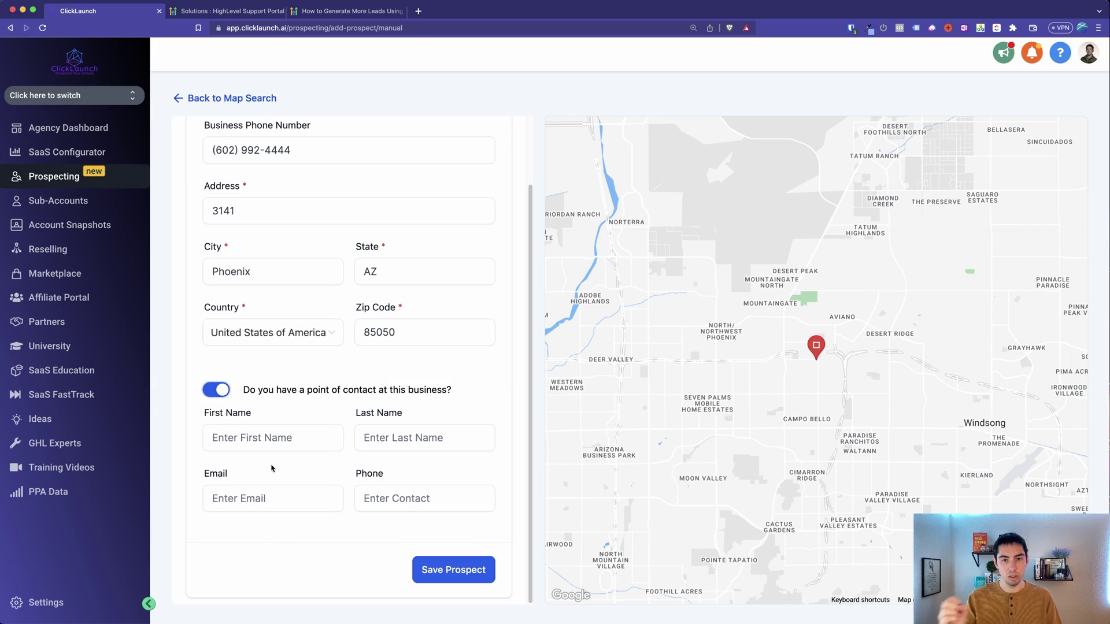
click(215, 390)
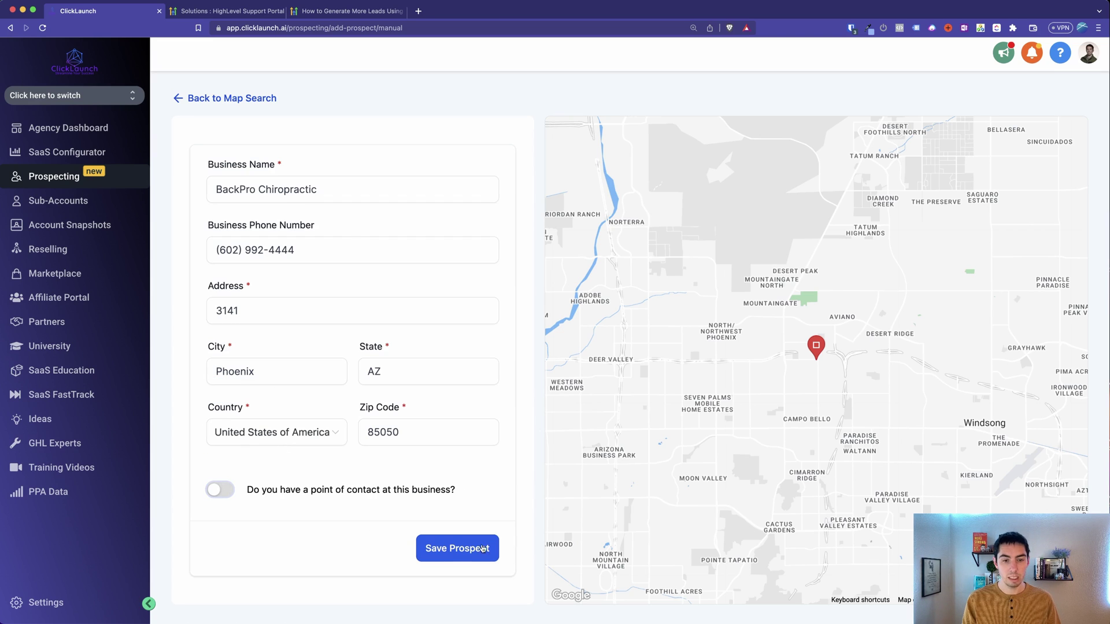
click(461, 551)
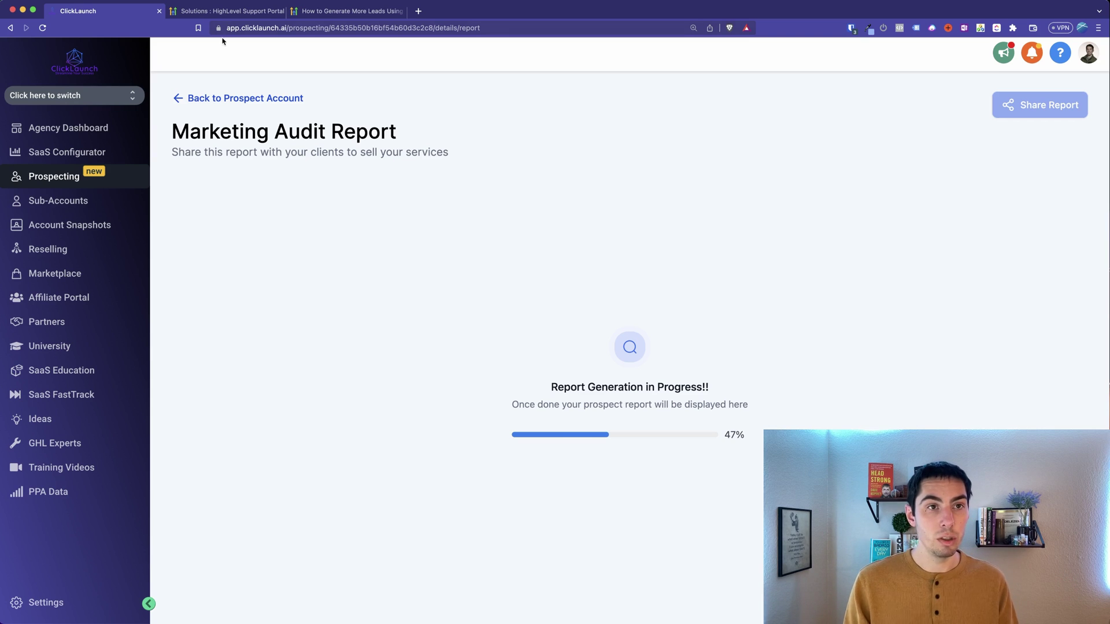
Return to the Support Portal while the audit report keeps generating
click(227, 11)
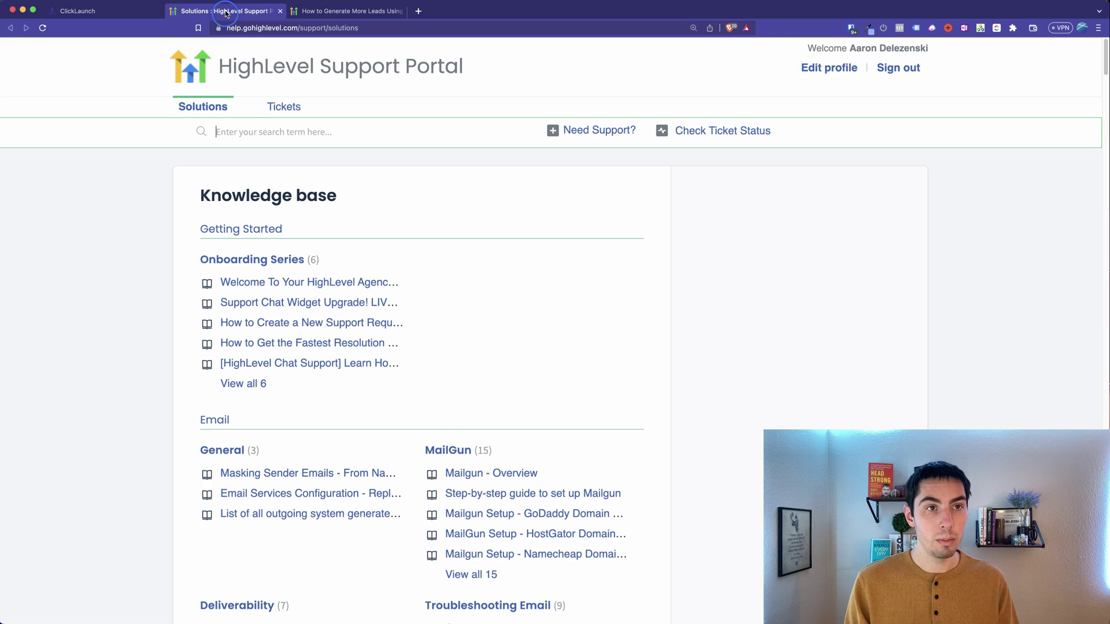
click(346, 11)
scroll(418, 403, down, 15)
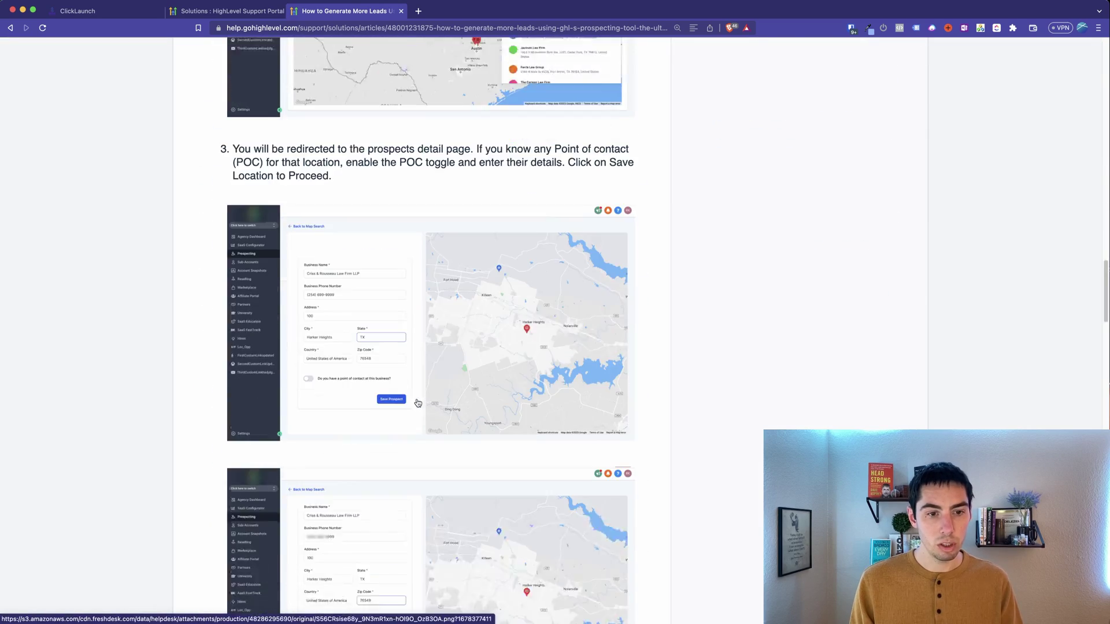
scroll(418, 403, down, 11)
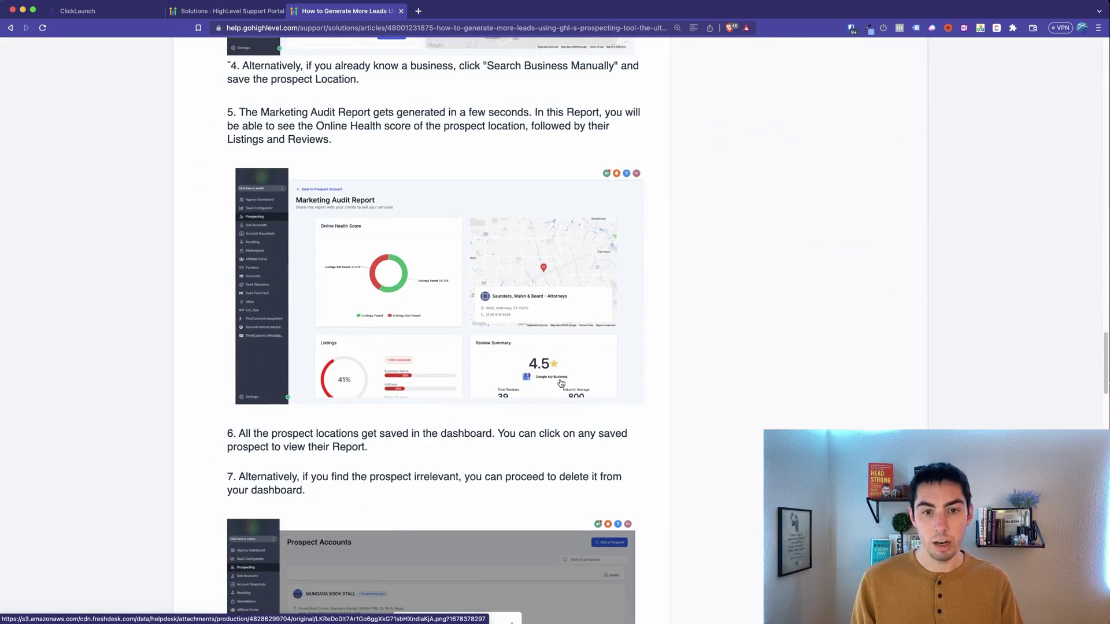
scroll(540, 378, down, 4)
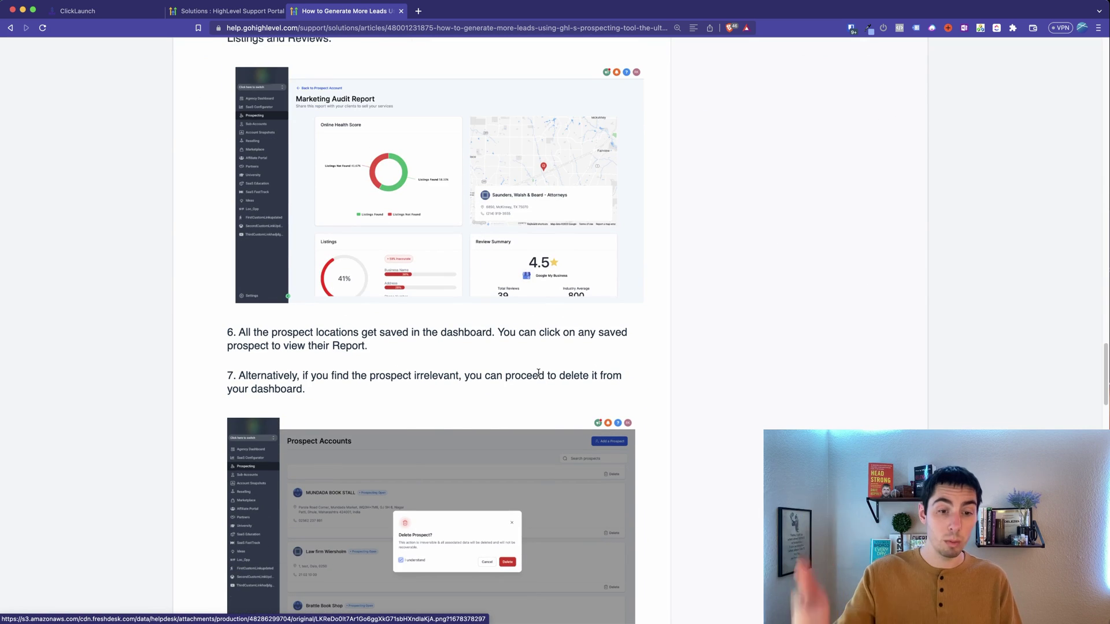
scroll(511, 399, down, 5)
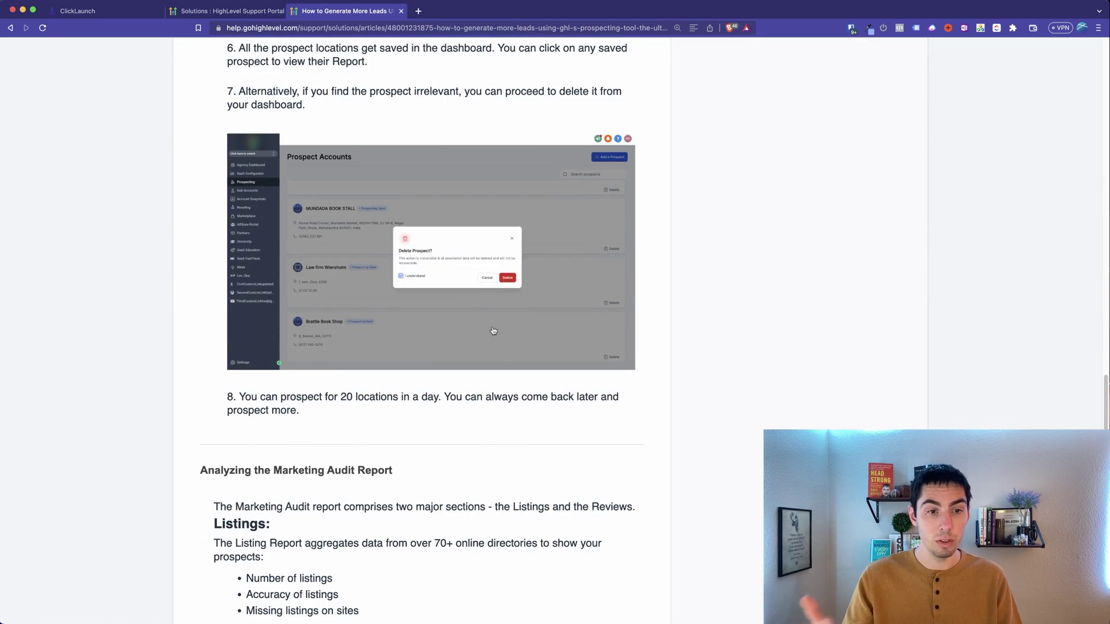
scroll(454, 350, down, 5)
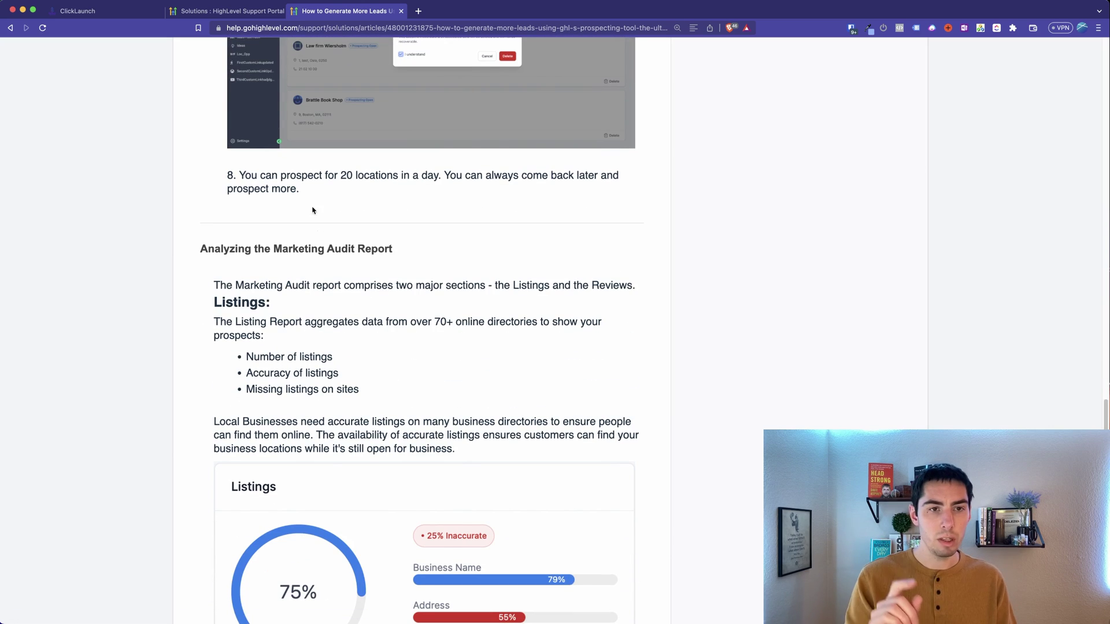
drag(239, 177, 456, 177)
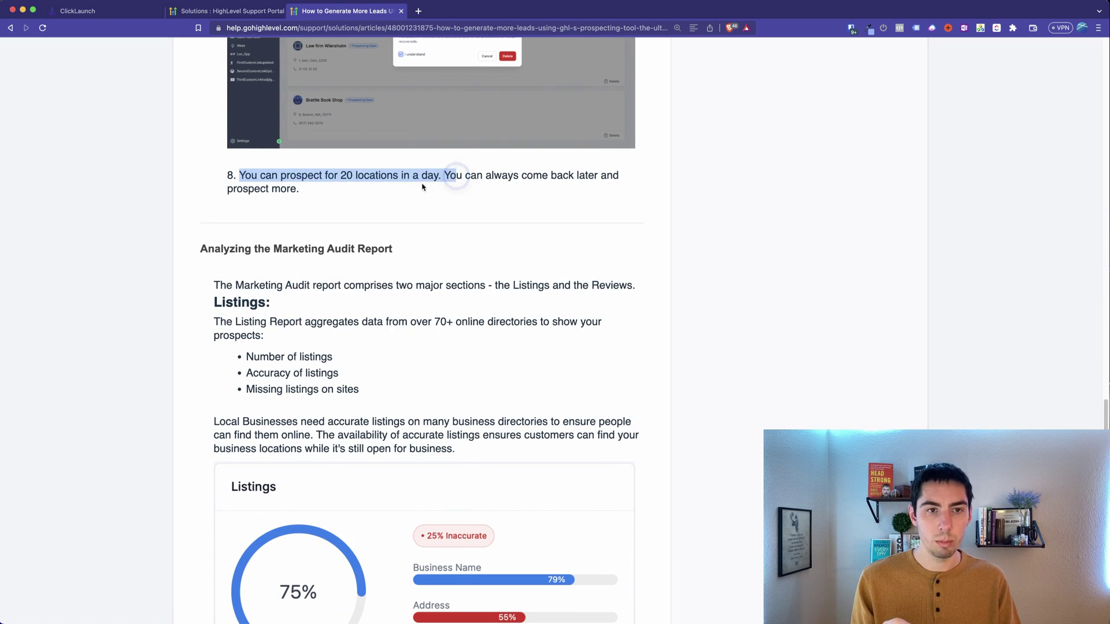
click(341, 194)
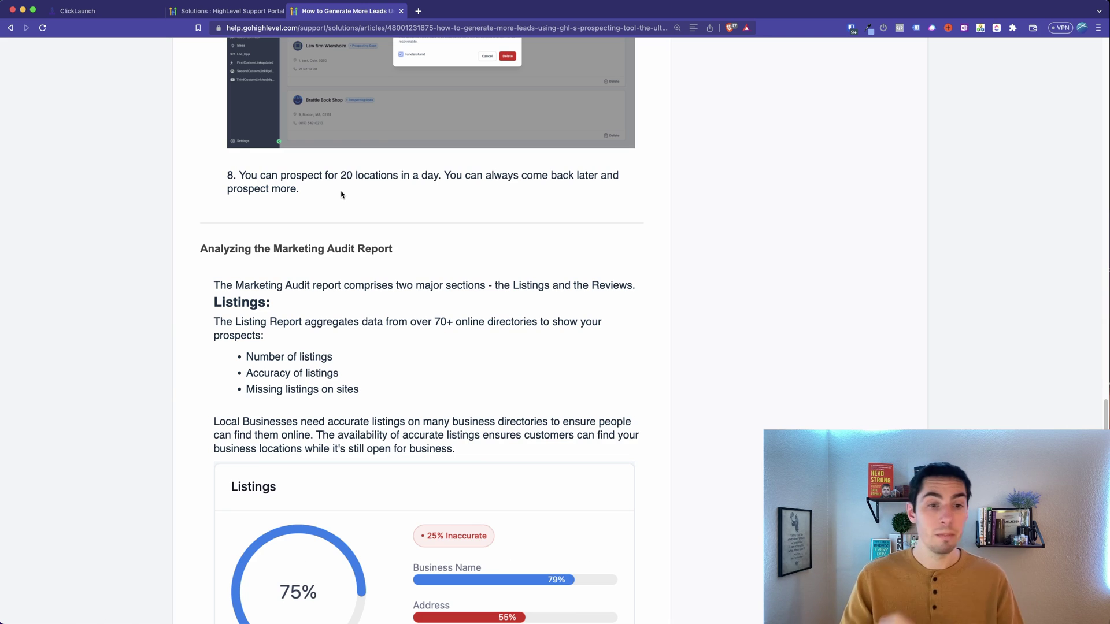
scroll(359, 207, down, 20)
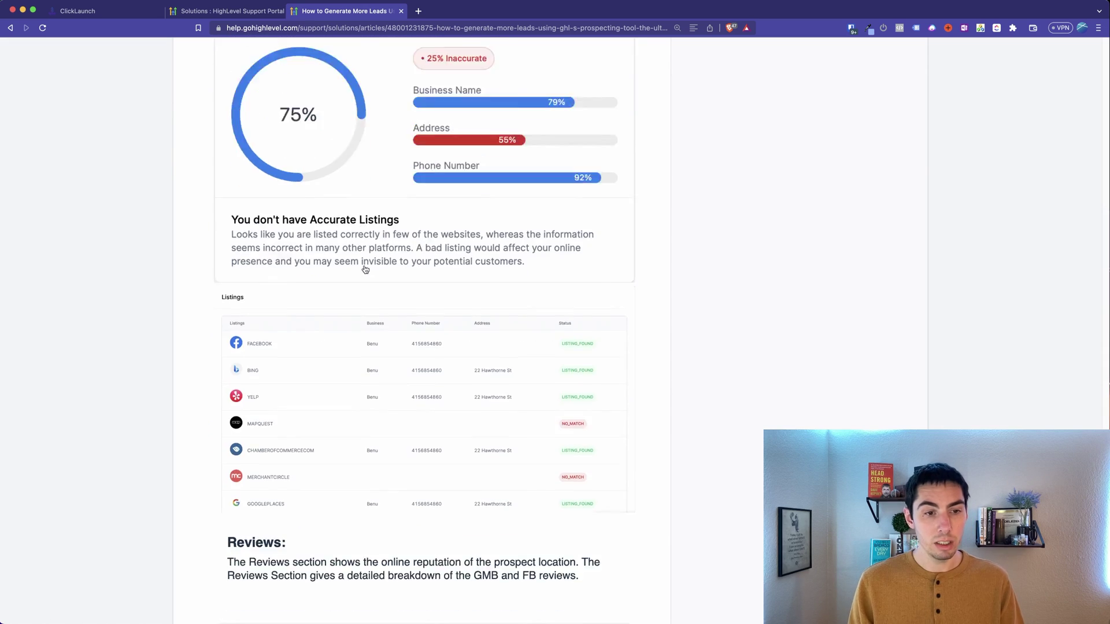
scroll(404, 339, down, 4)
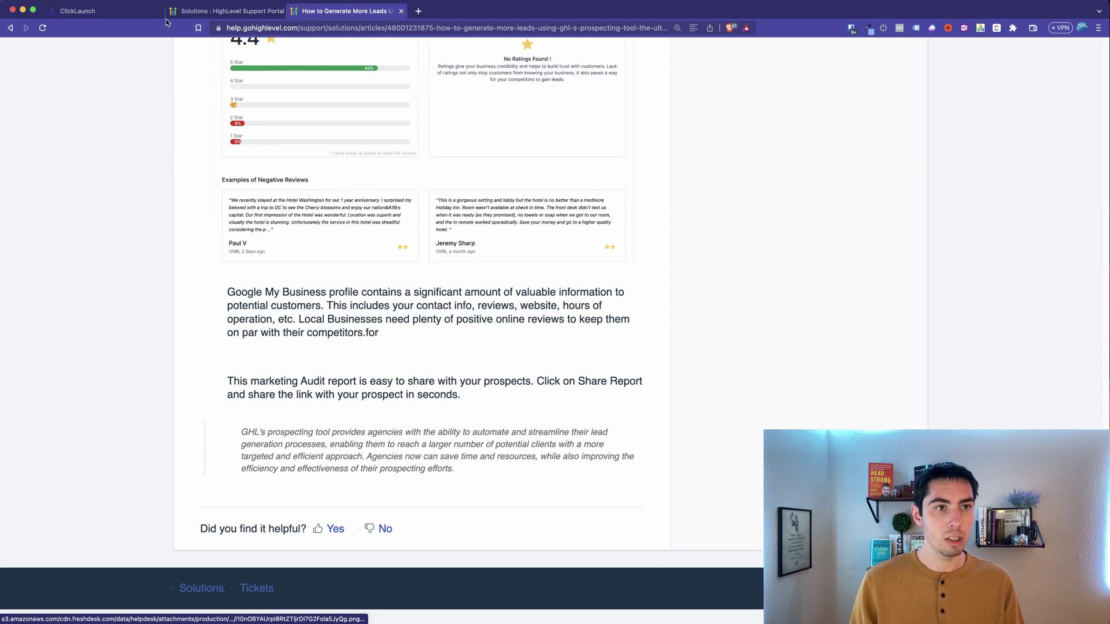
Back on BackPro's audit report, inspect the Online Health Score segments and scroll to Listings
click(121, 11)
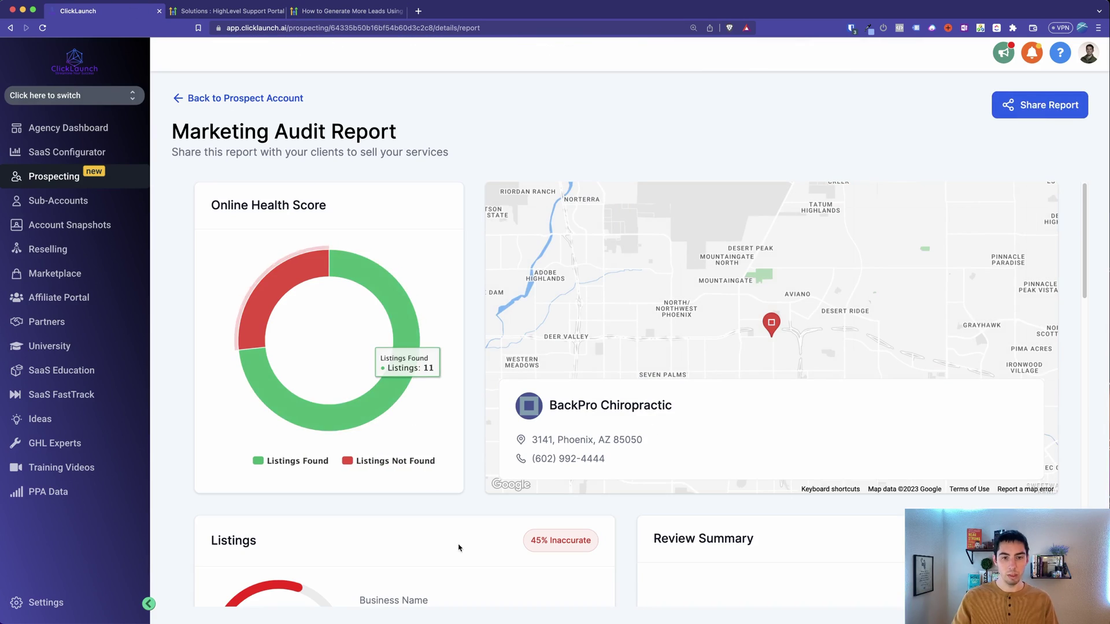
mouse_move(351, 312)
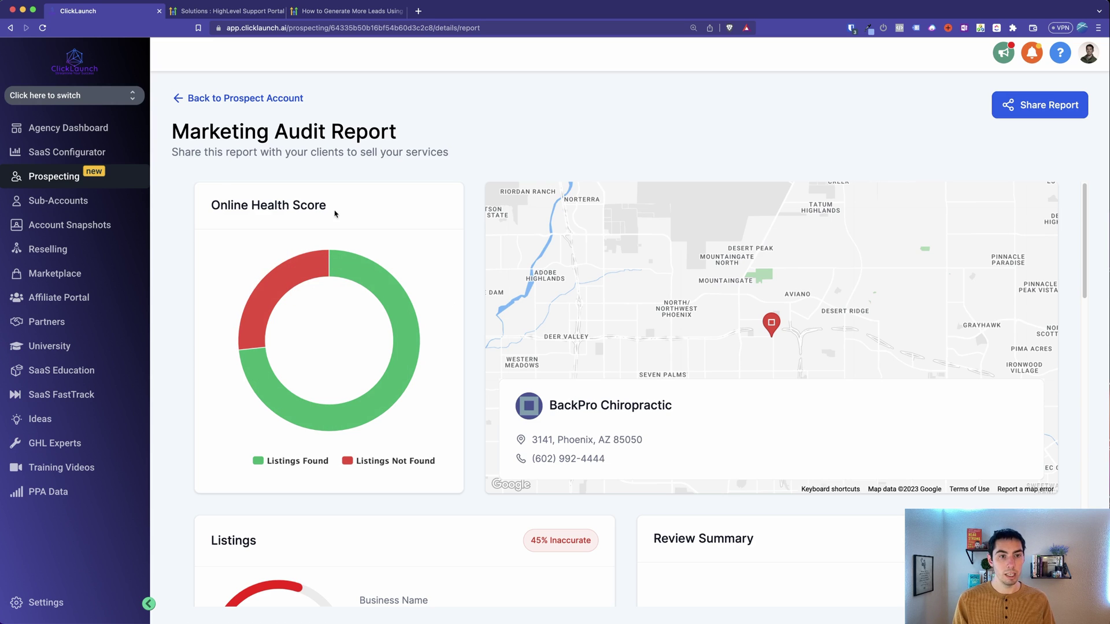
mouse_move(280, 292)
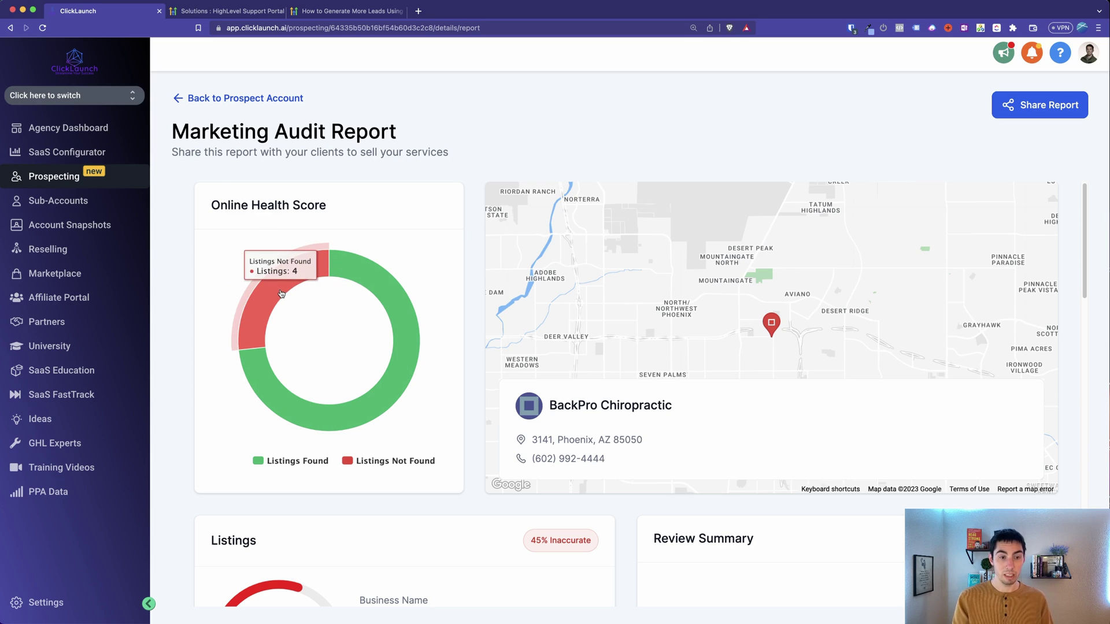
mouse_move(399, 379)
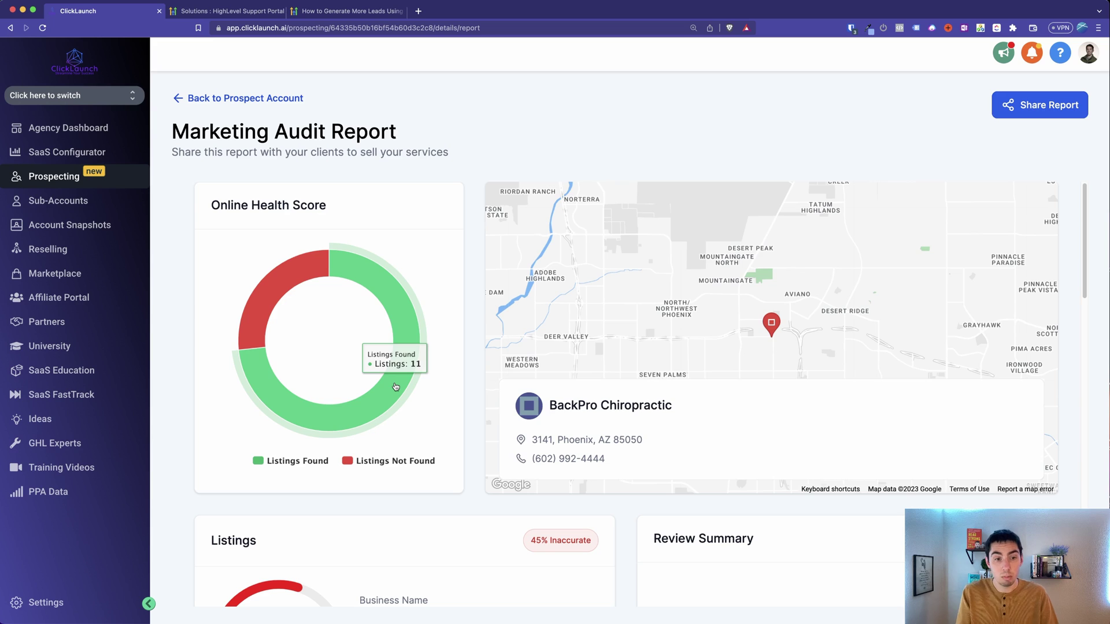
scroll(380, 253, down, 5)
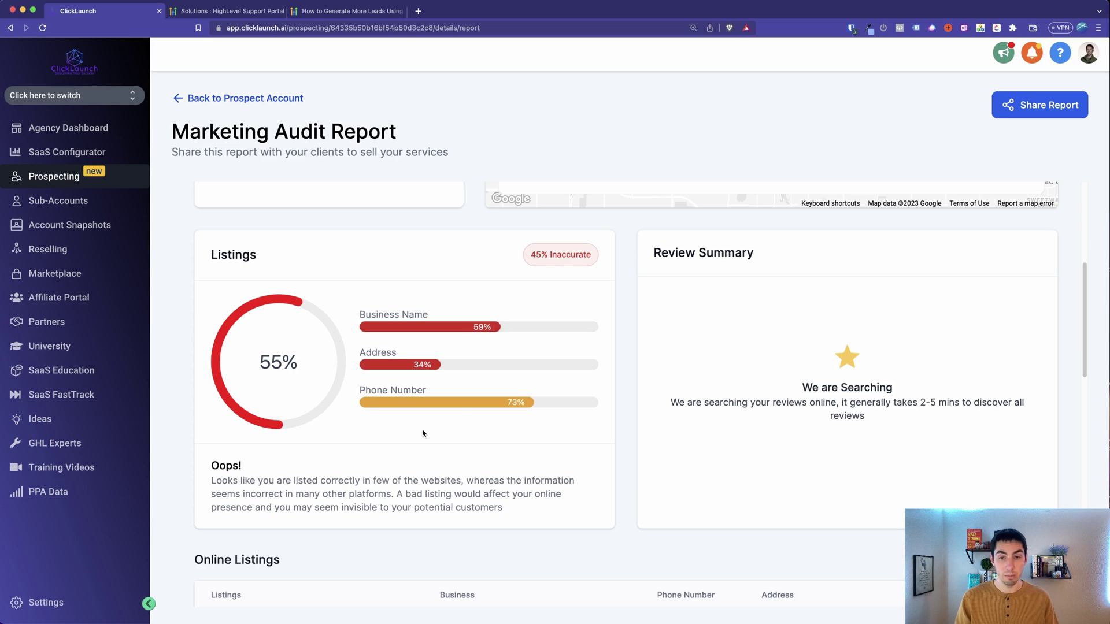
scroll(318, 404, down, 3)
scroll(214, 409, up, 1)
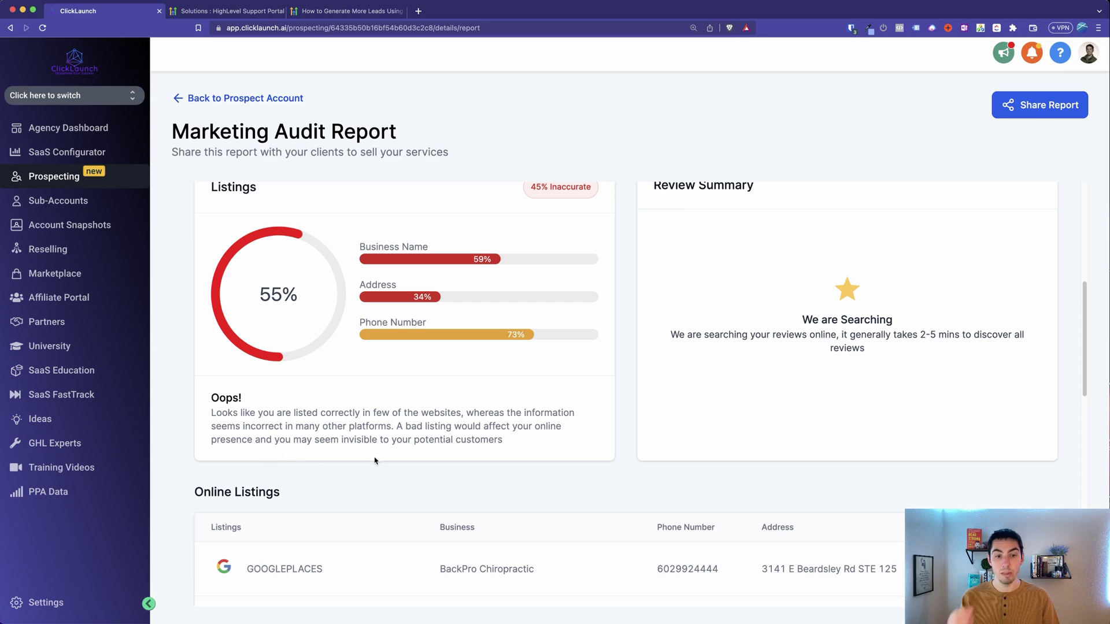
scroll(432, 453, up, 2)
scroll(416, 462, up, 1)
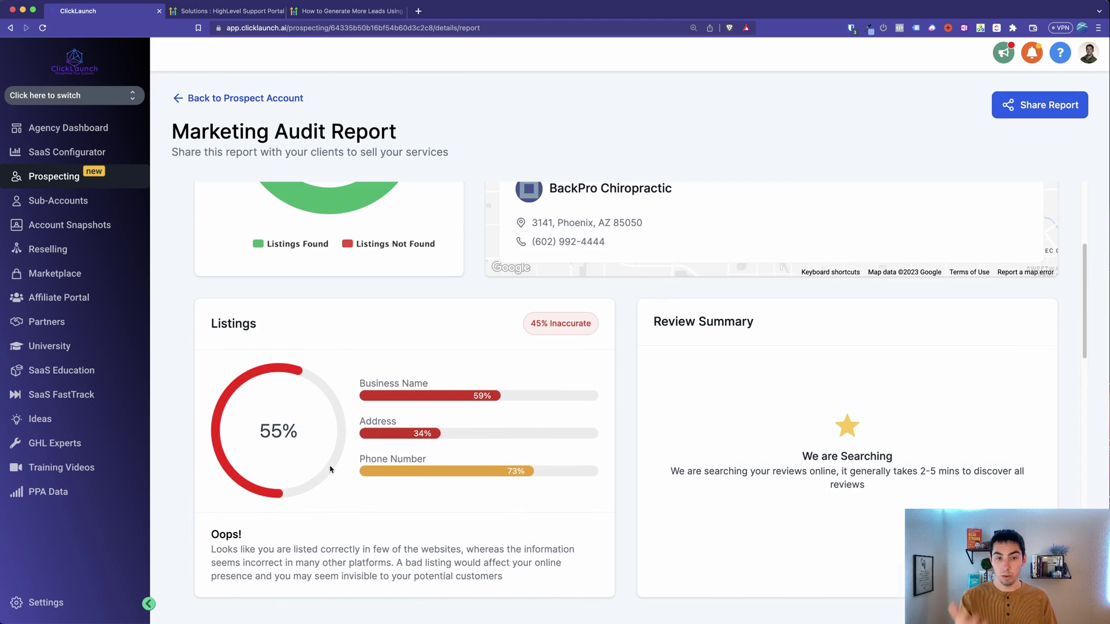
scroll(334, 490, up, 5)
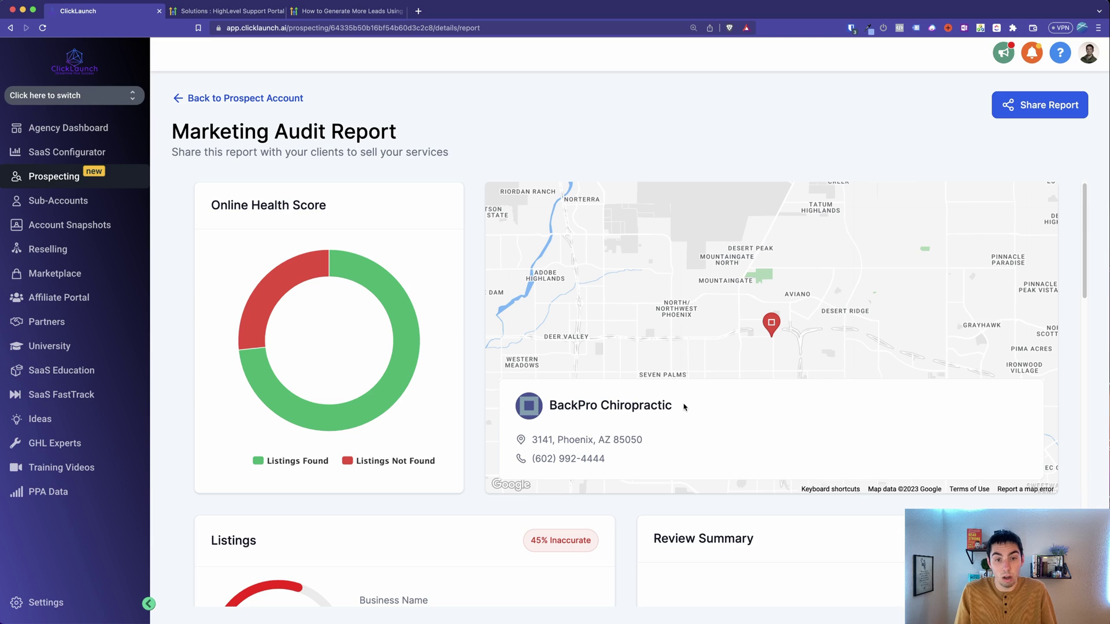
scroll(626, 452, down, 1)
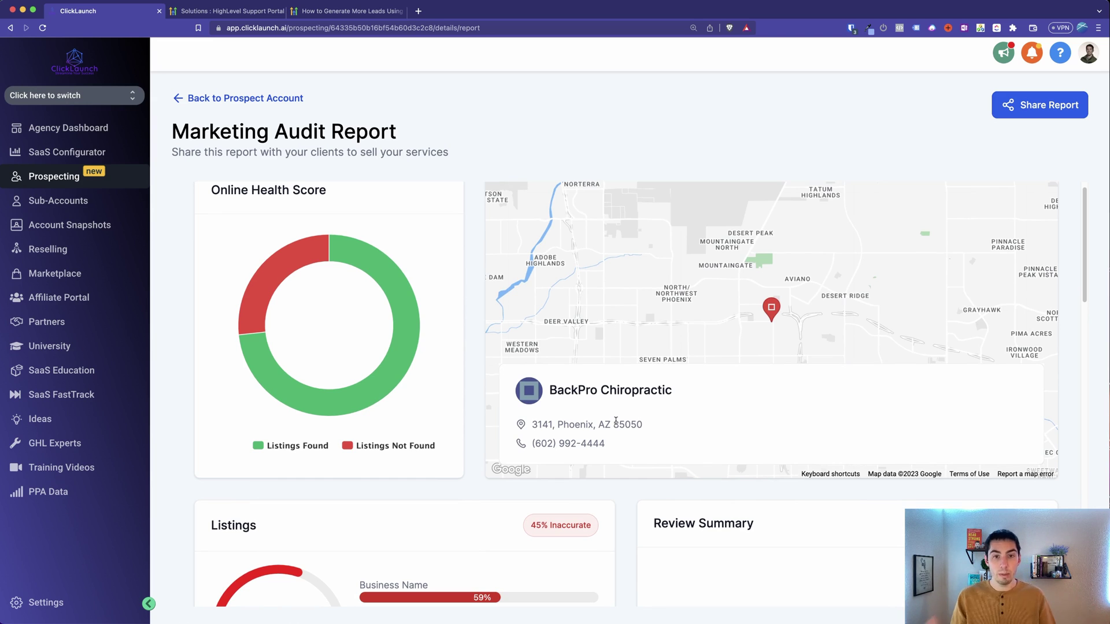
scroll(556, 432, down, 5)
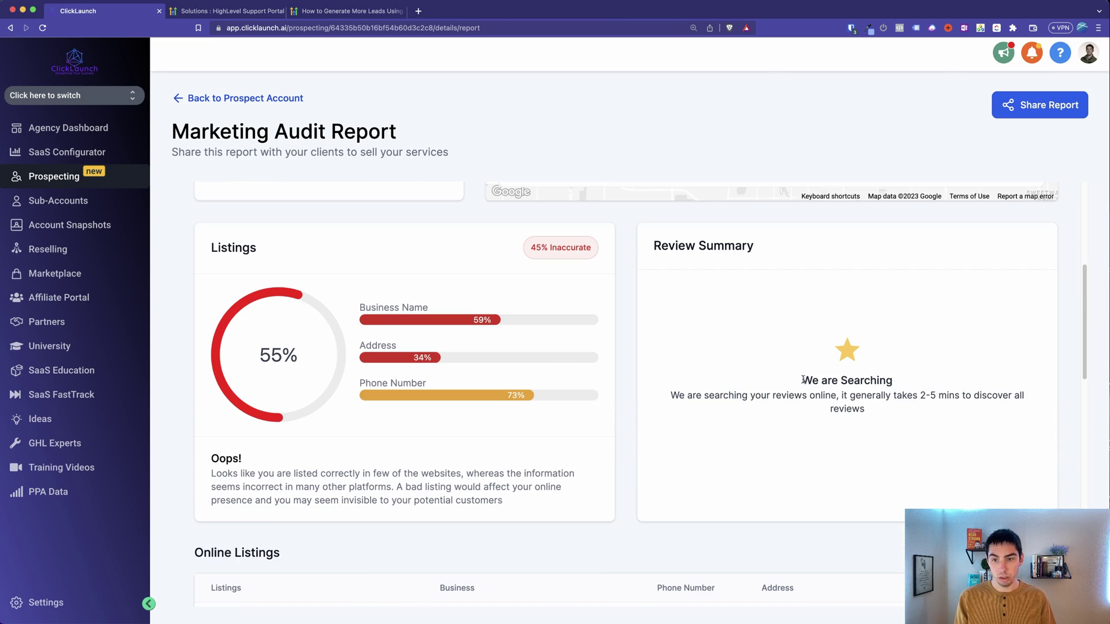
drag(803, 377, 939, 412)
click(879, 413)
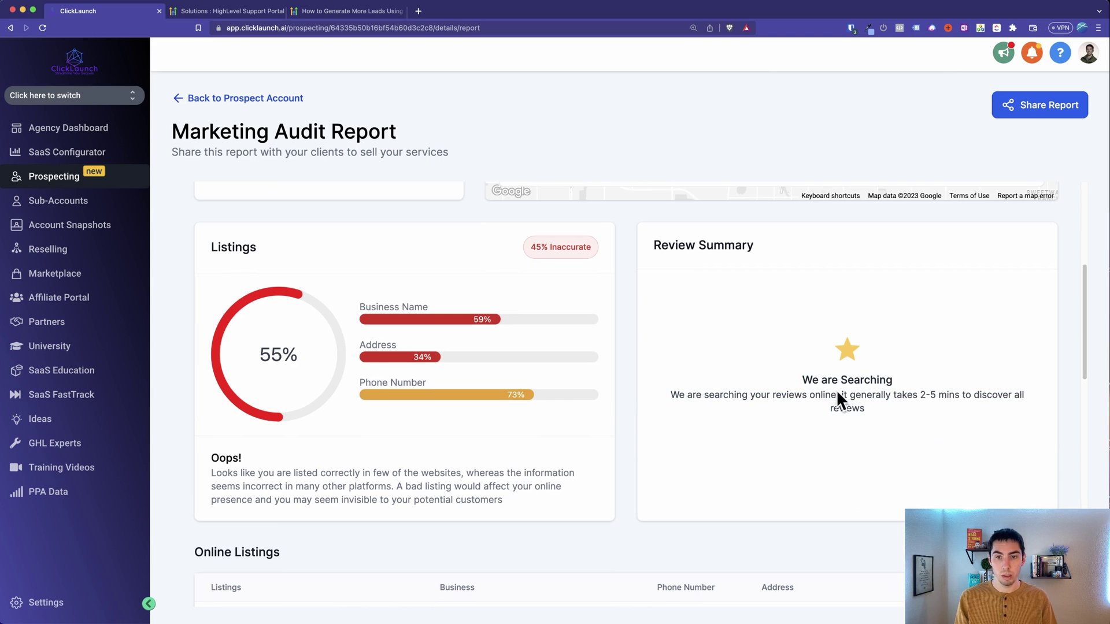
Check the Yelp listing's business name in the Online Listings table
scroll(809, 373, down, 7)
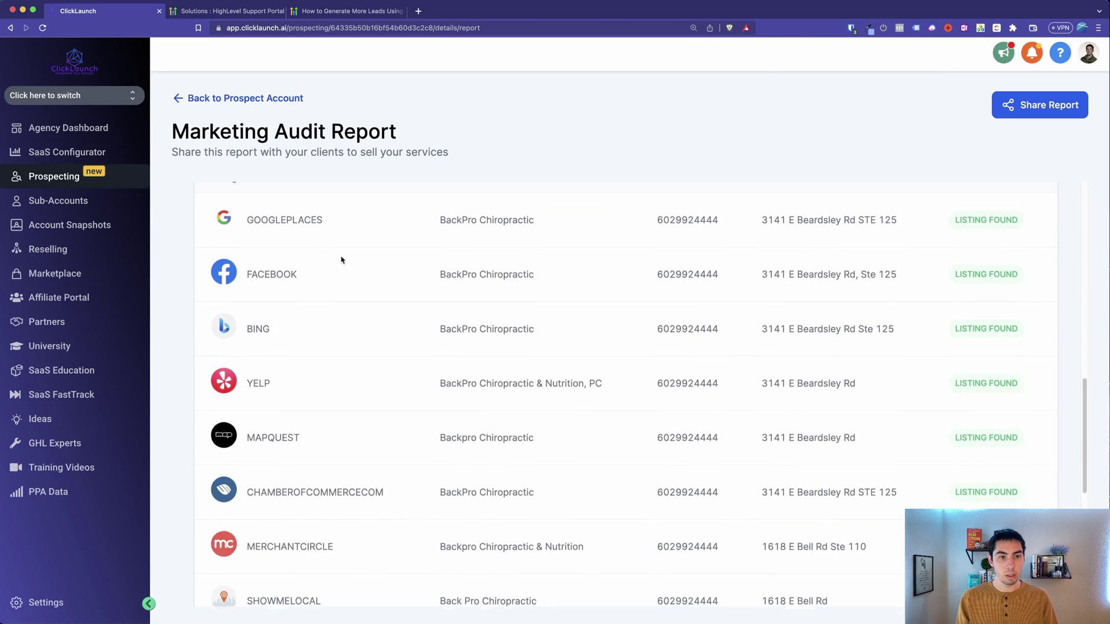
scroll(341, 260, up, 1)
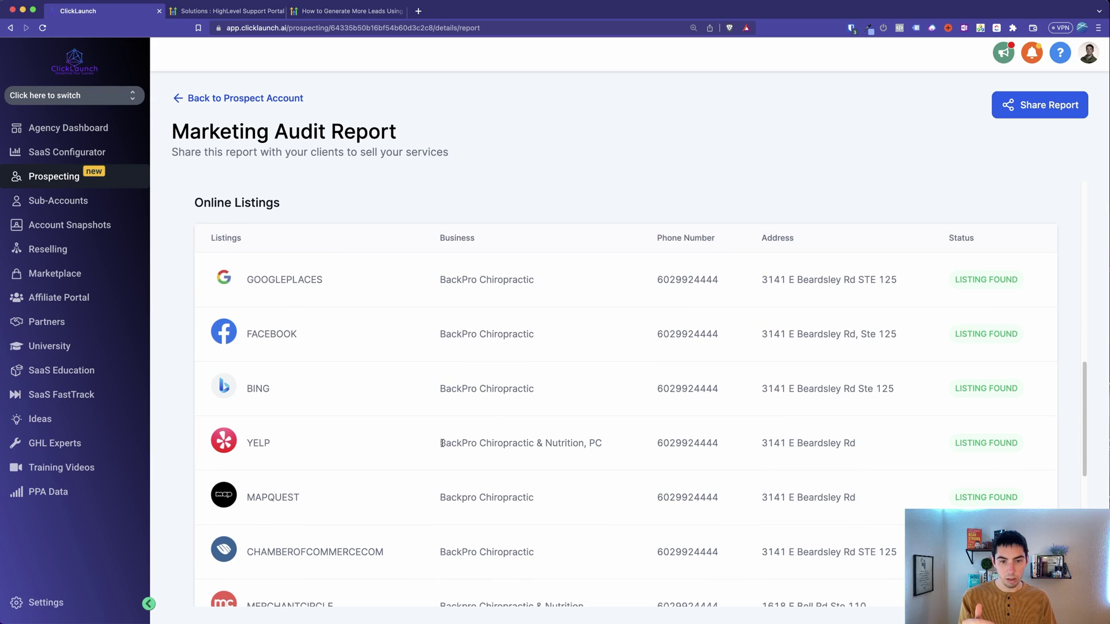
drag(439, 443, 546, 447)
click(544, 449)
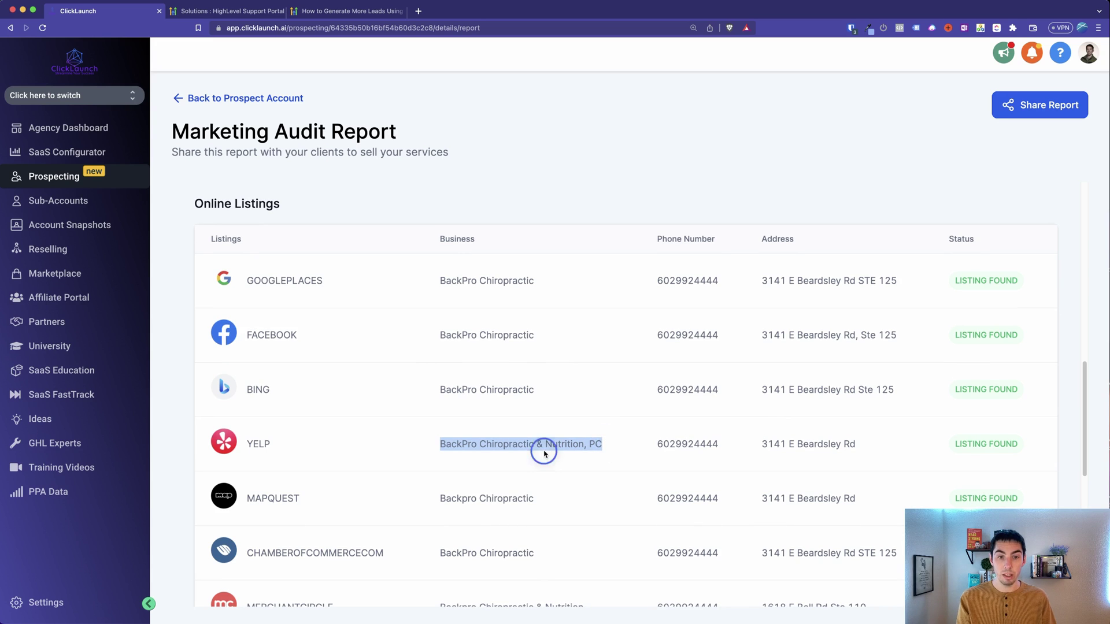
Review the remaining listings: Google Places, Facebook, Bing, Yelp, MapQuest and Chamber of Commerce
scroll(475, 407, down, 3)
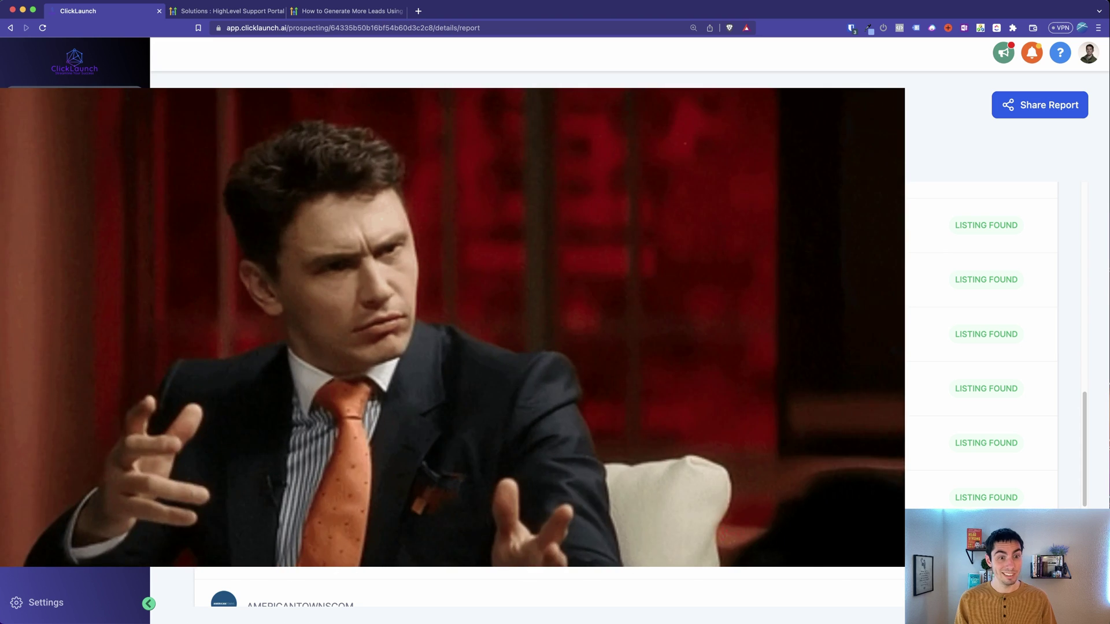
scroll(379, 404, down, 2)
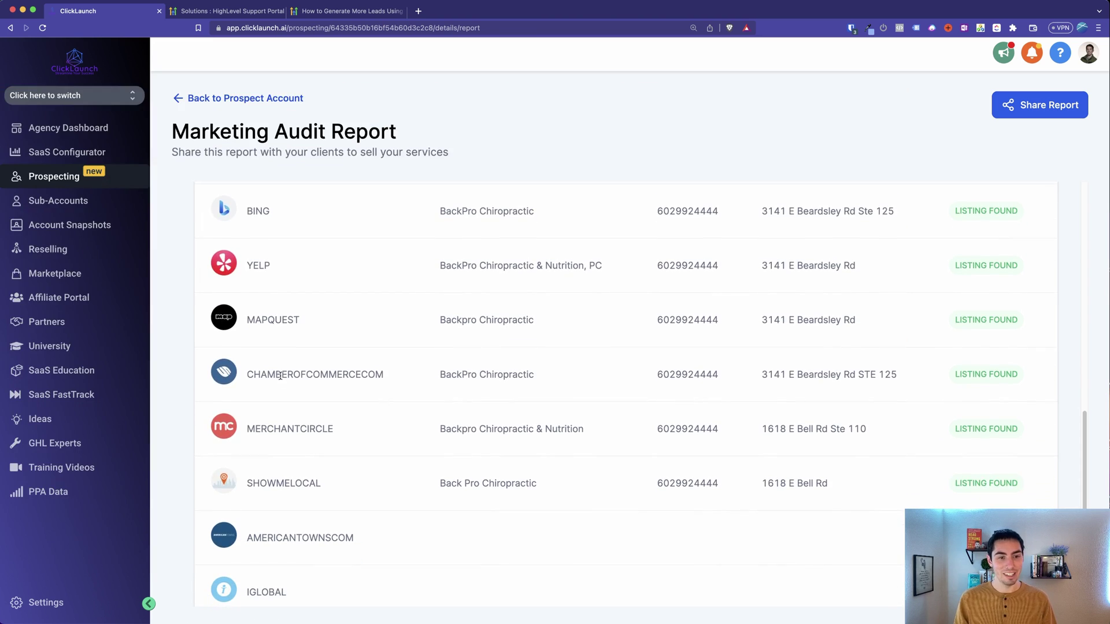
scroll(411, 406, down, 1)
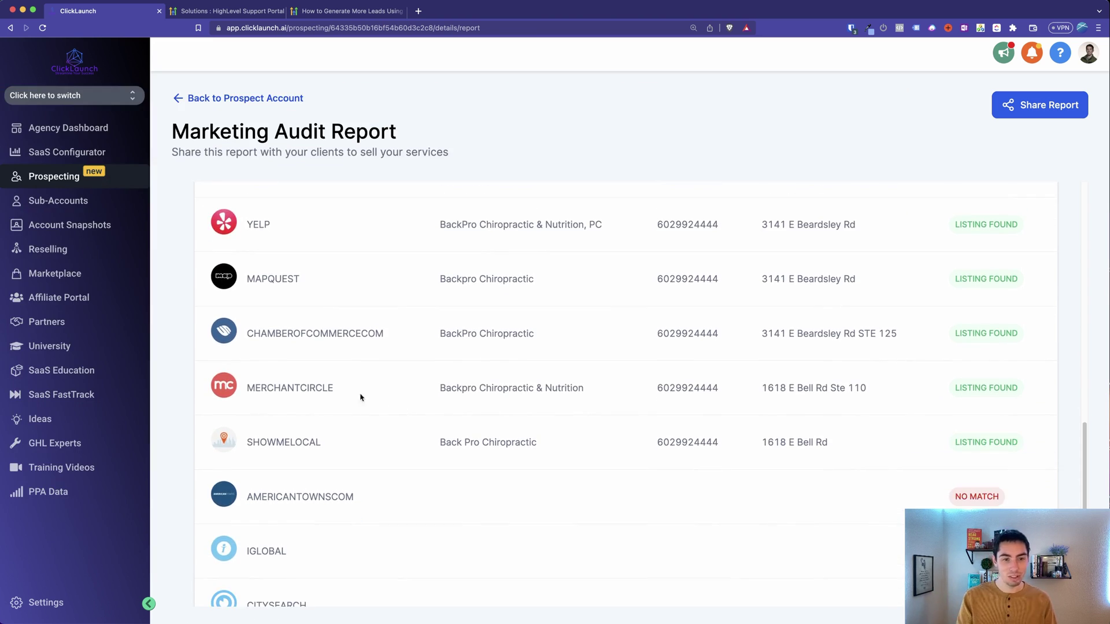
scroll(462, 408, down, 2)
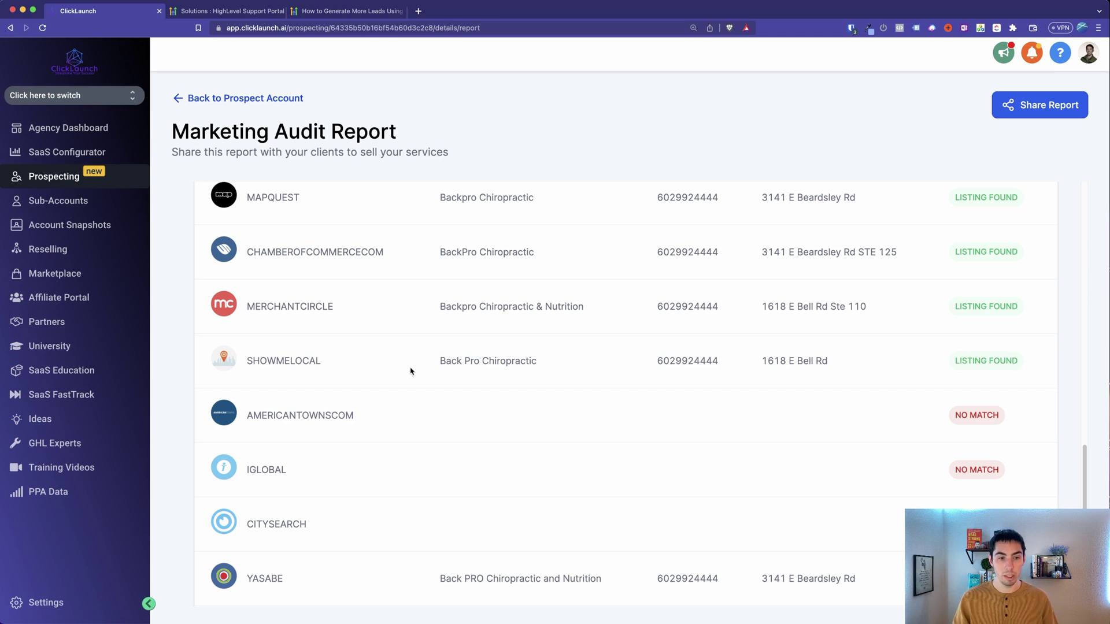
scroll(354, 389, down, 3)
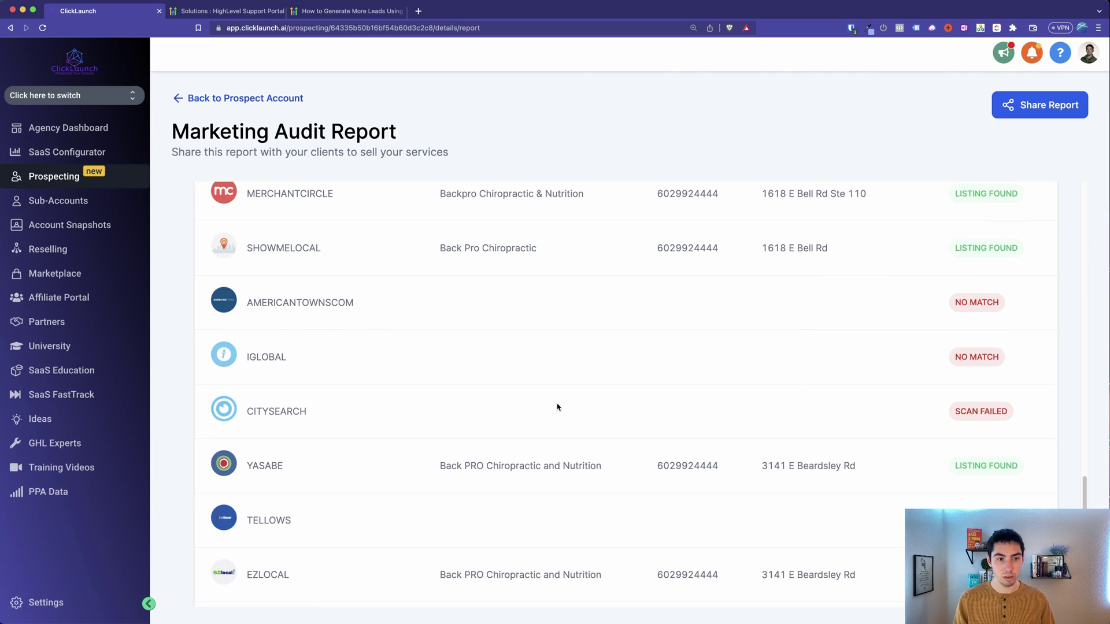
scroll(862, 410, down, 1)
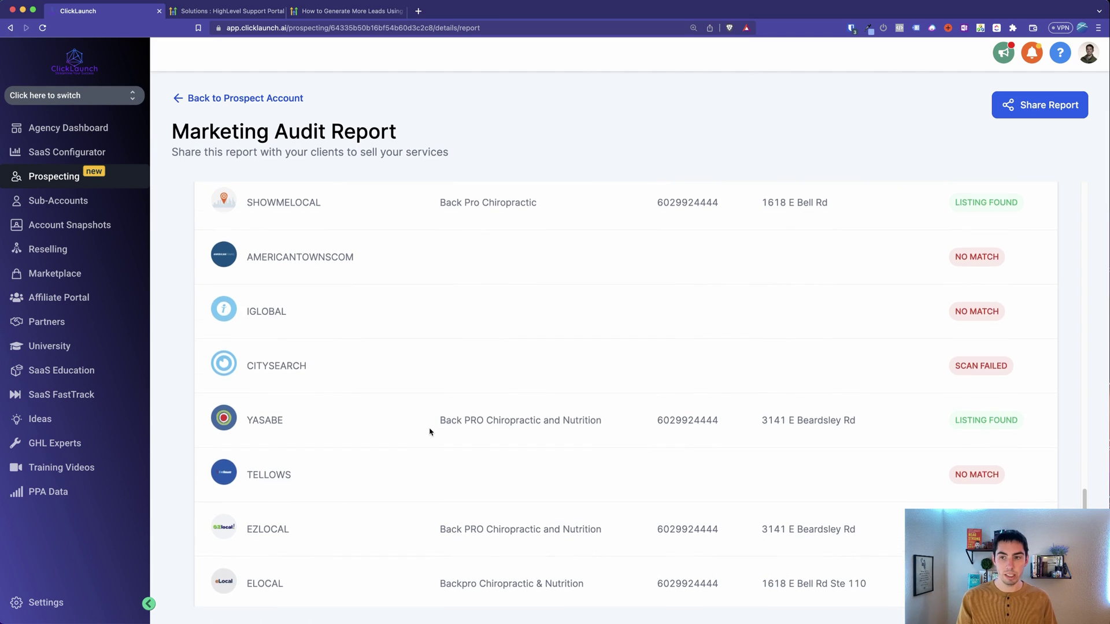
scroll(430, 432, up, 10)
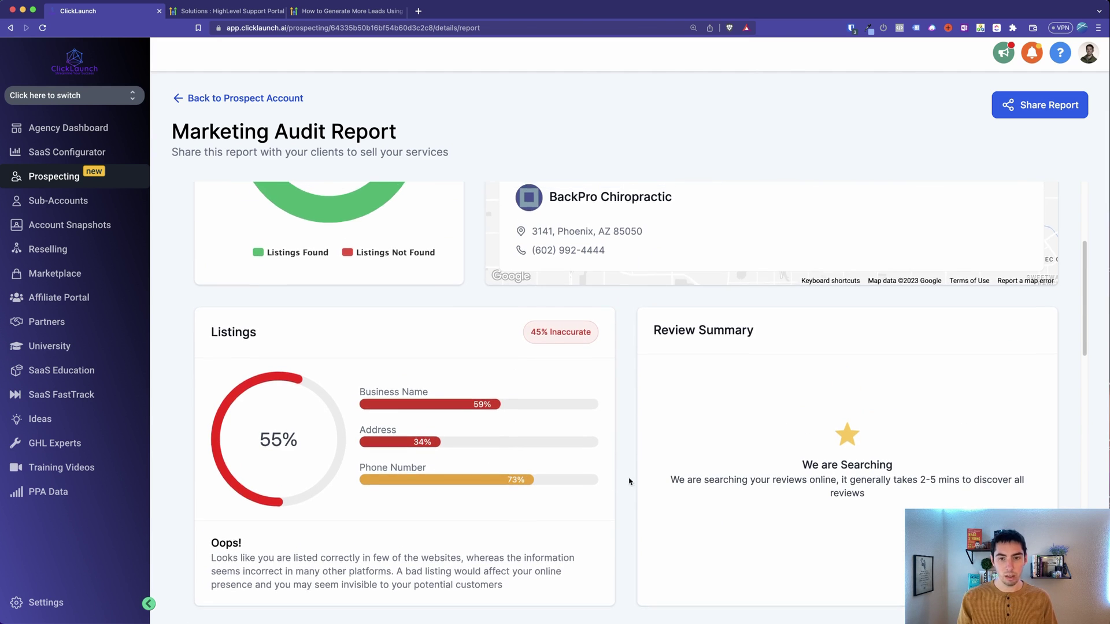
scroll(629, 481, down, 1)
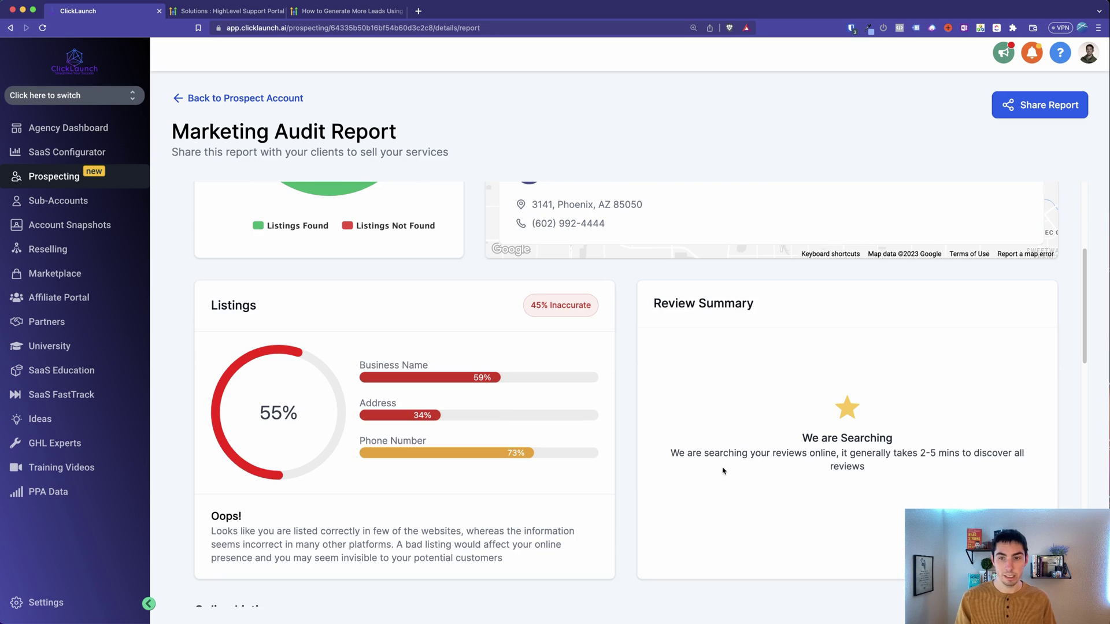
scroll(723, 471, up, 4)
scroll(775, 488, down, 12)
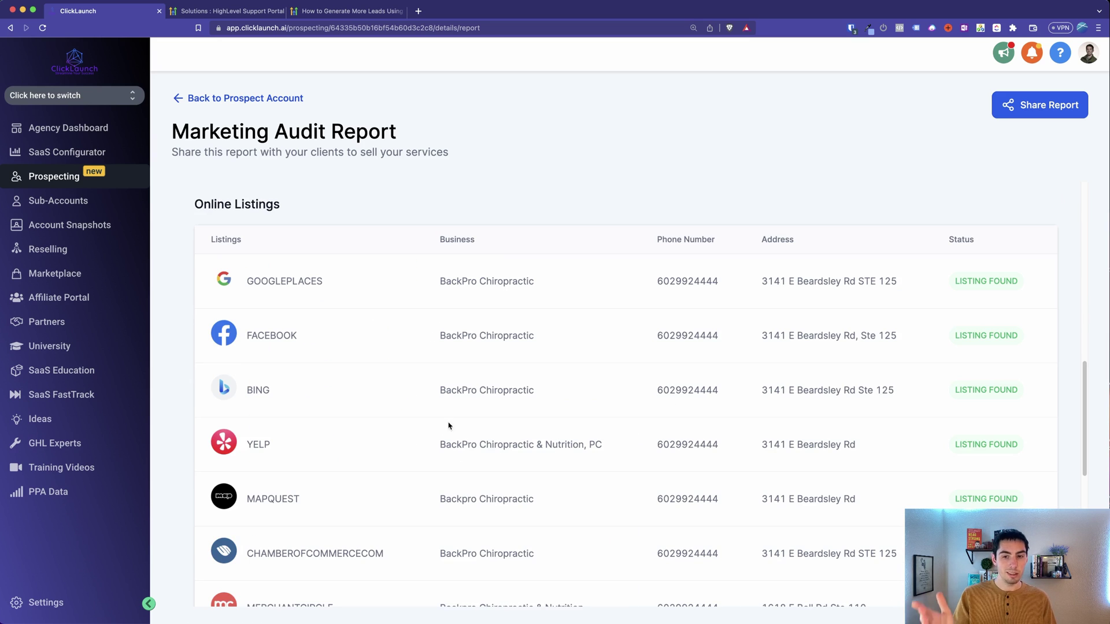
scroll(605, 417, down, 8)
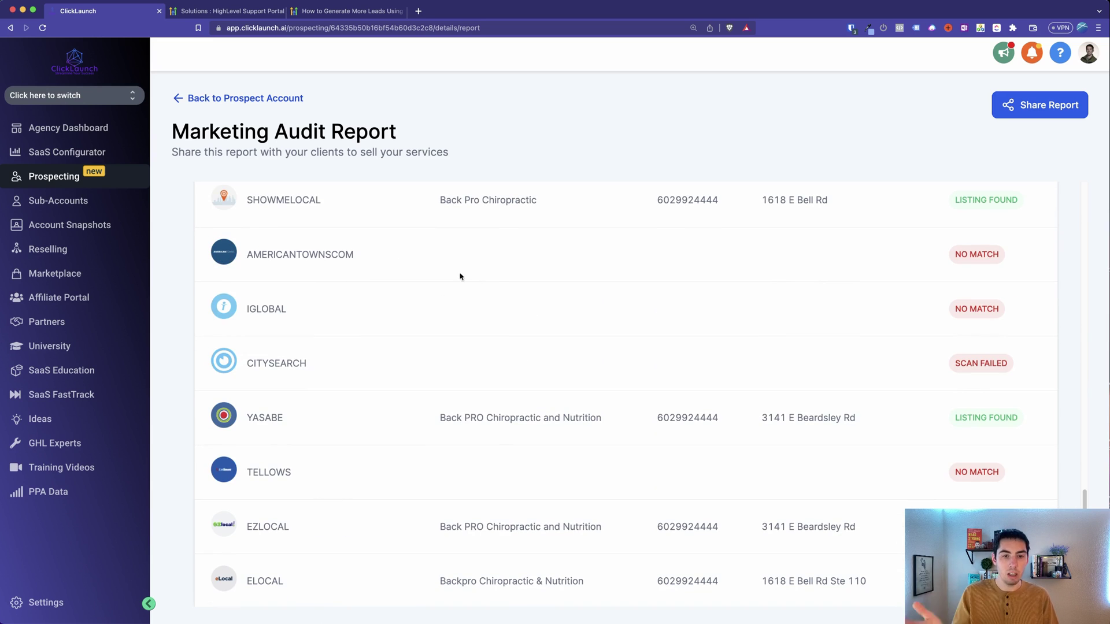
scroll(404, 442, down, 1)
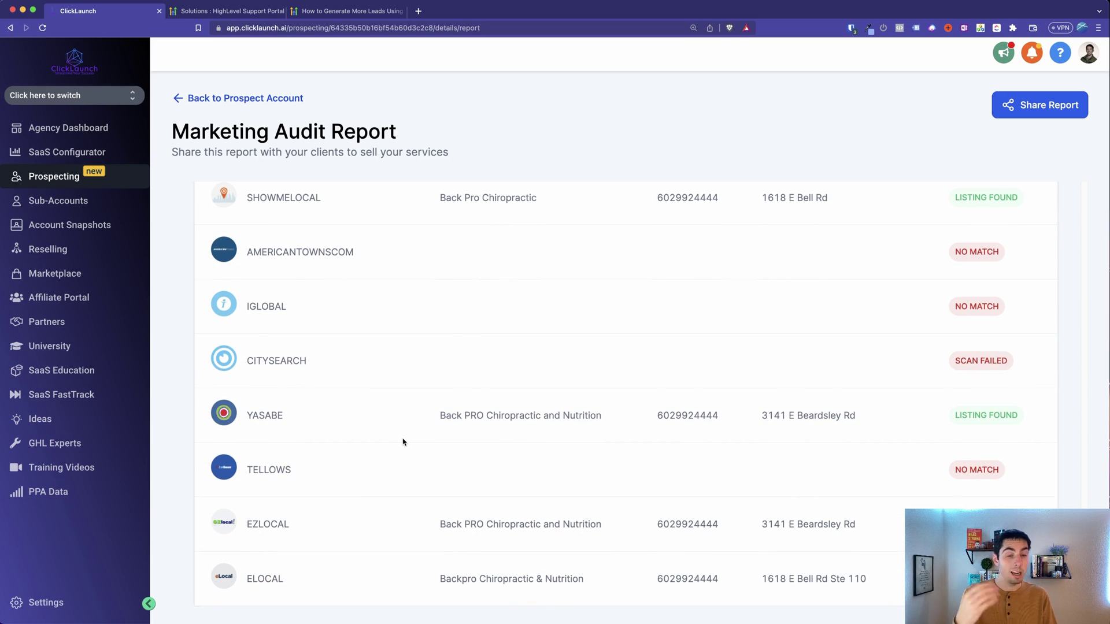
scroll(403, 442, up, 8)
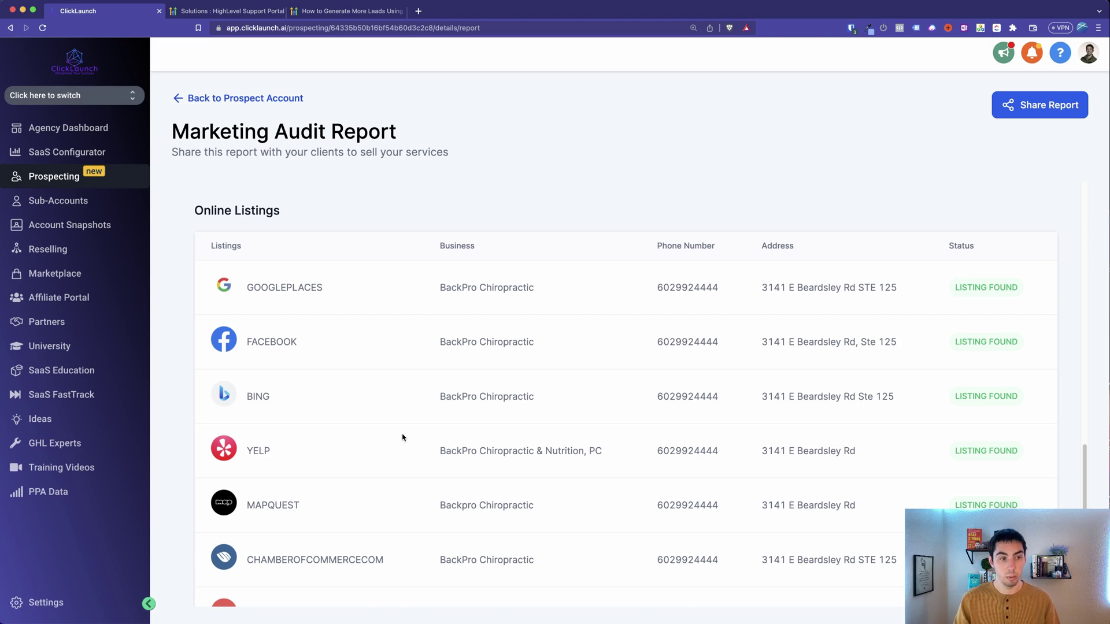
On the Reselling page, open the 'How does it work?' article for Re-sell Yext Listing
click(48, 248)
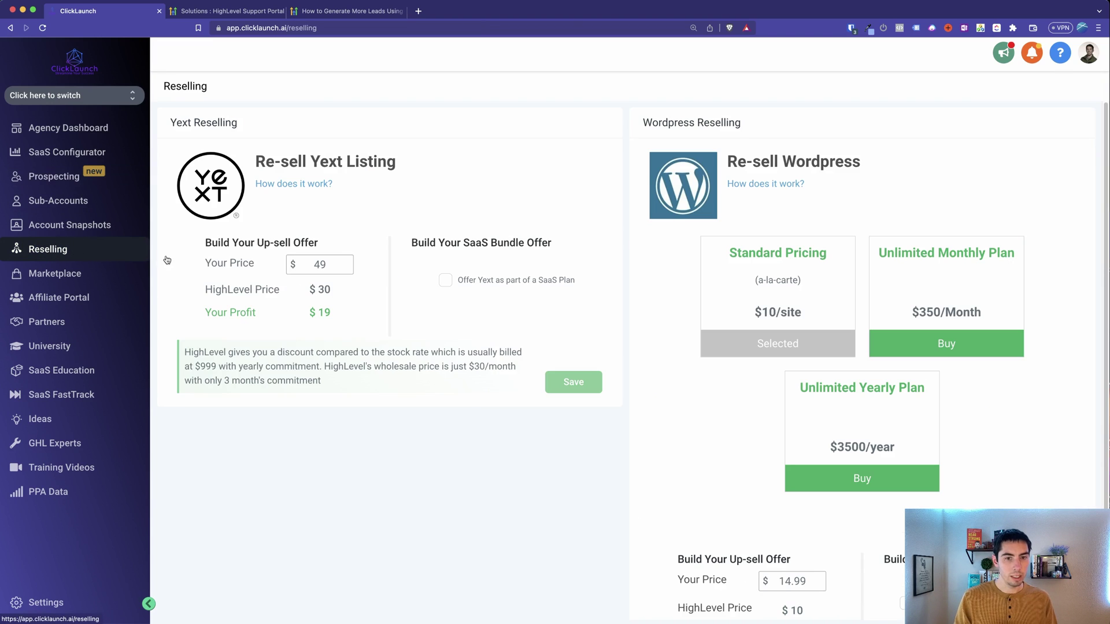
drag(262, 161, 402, 162)
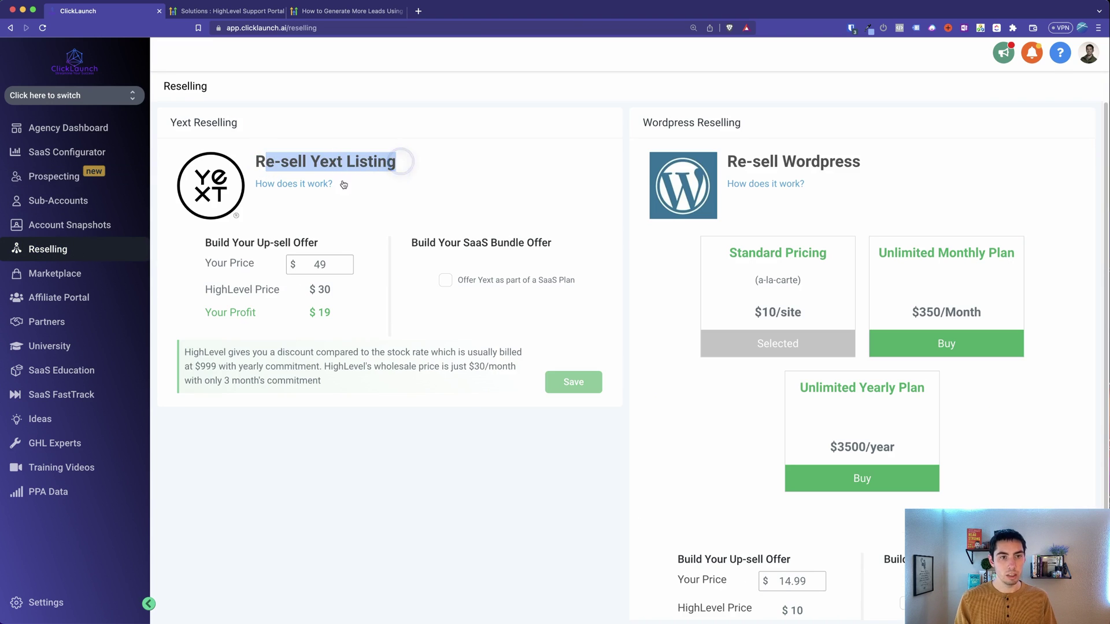
click(291, 184)
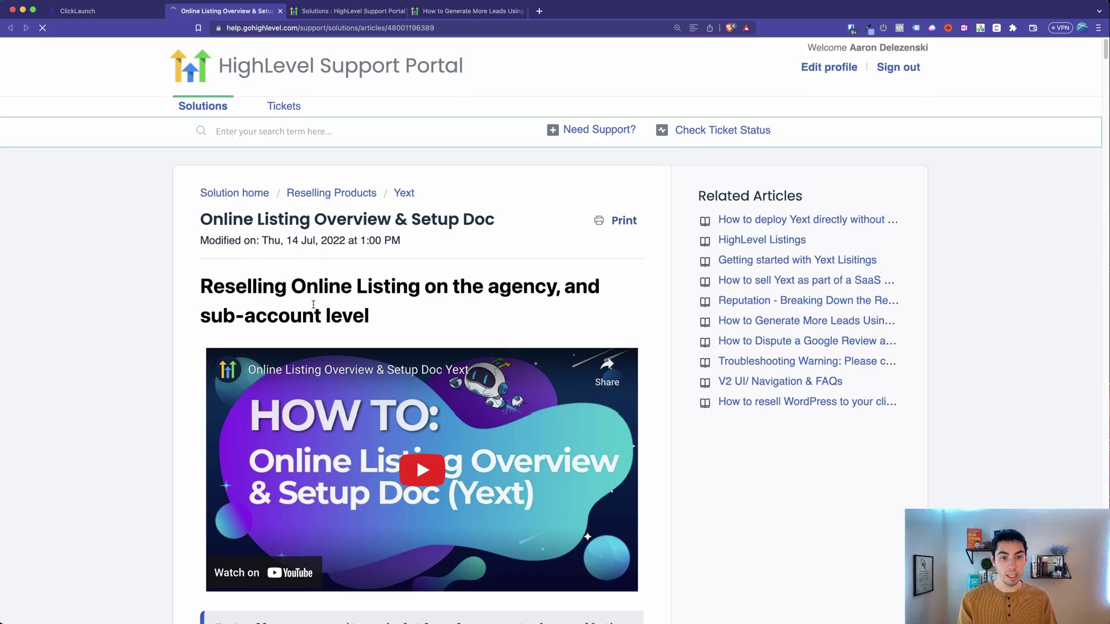
Skim the Online Listing Overview & Setup Doc, then go back to ClickLaunch's Reselling page
scroll(312, 305, down, 8)
click(92, 11)
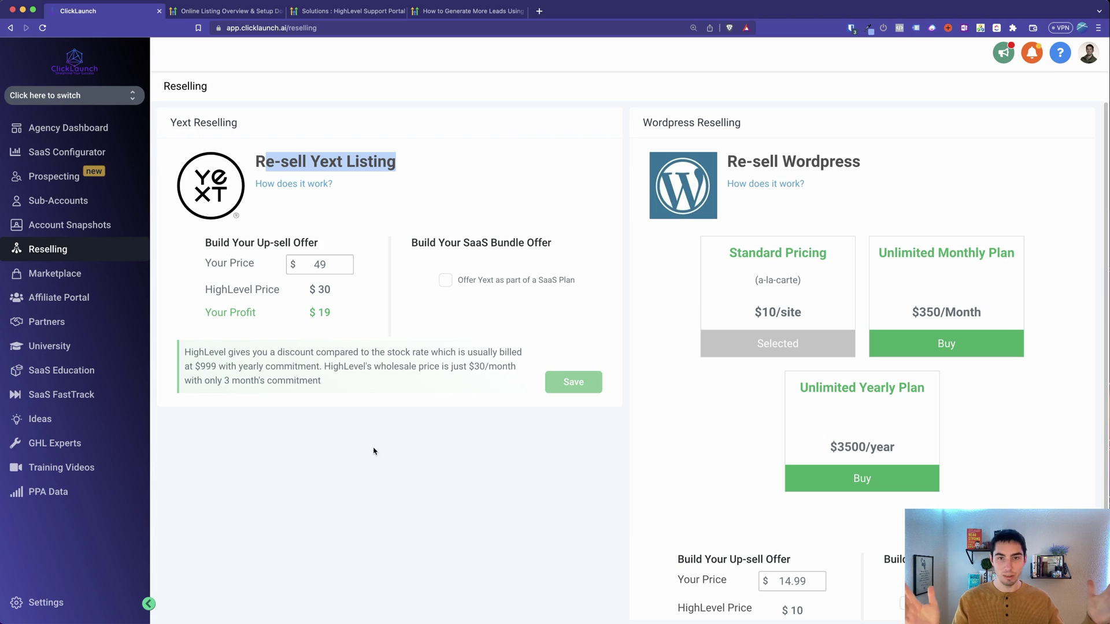
Open the BackPro Chiropractic prospect and review its General Info
click(60, 177)
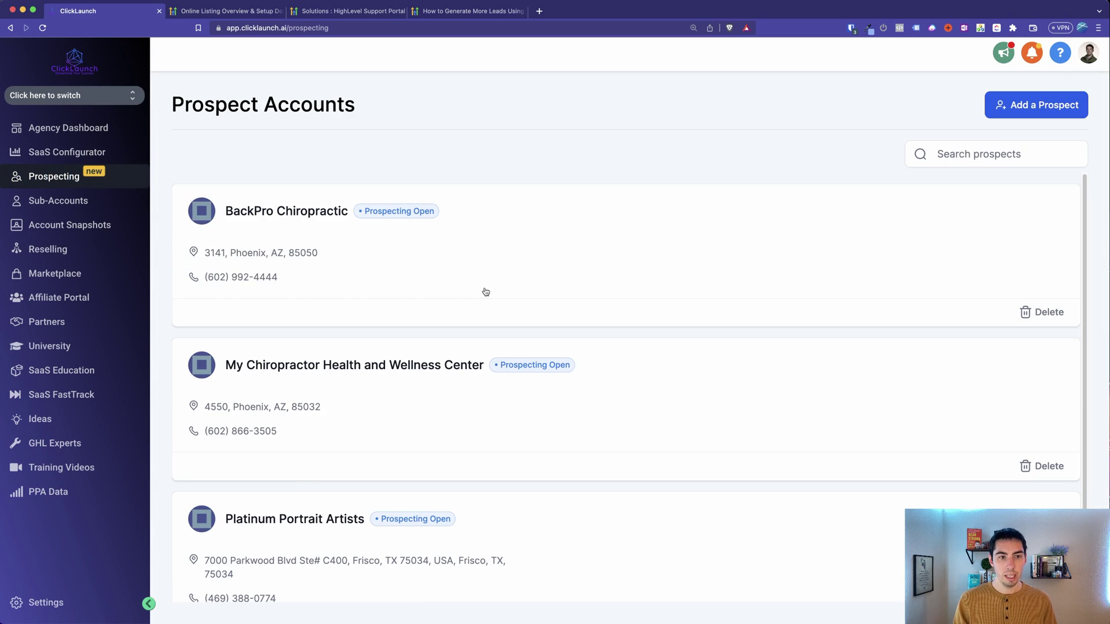
click(284, 215)
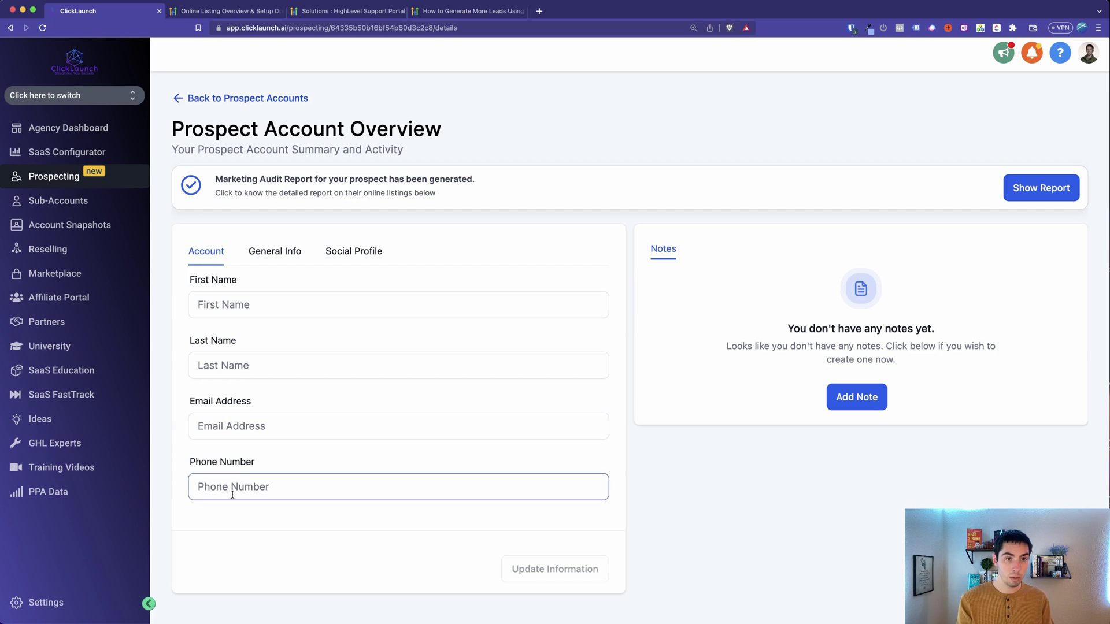
click(275, 252)
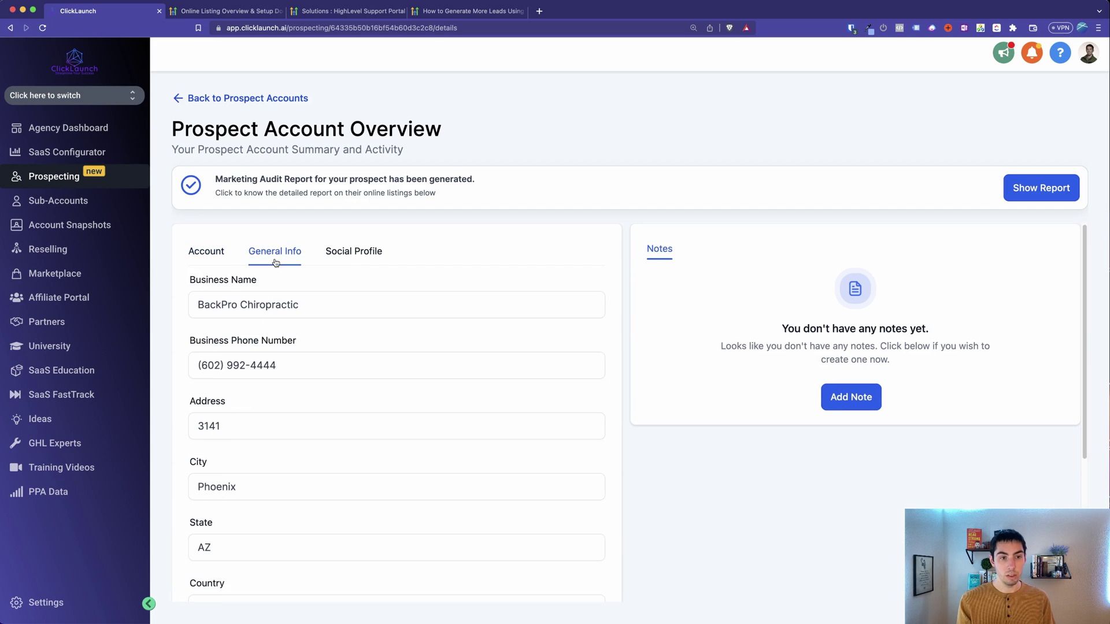
scroll(263, 375, down, 5)
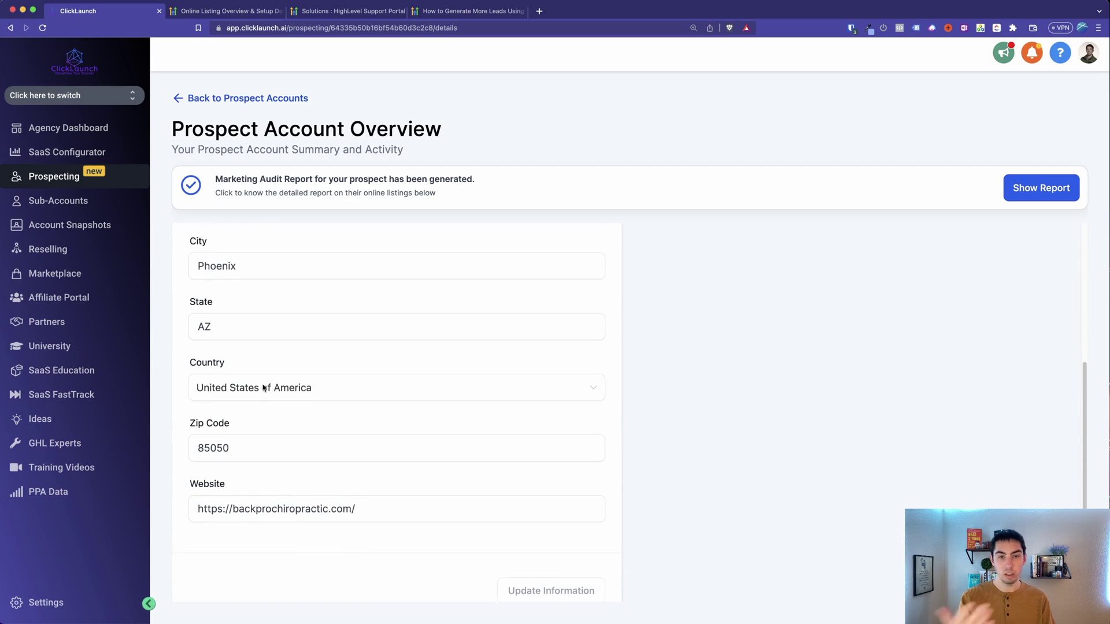
scroll(263, 387, up, 5)
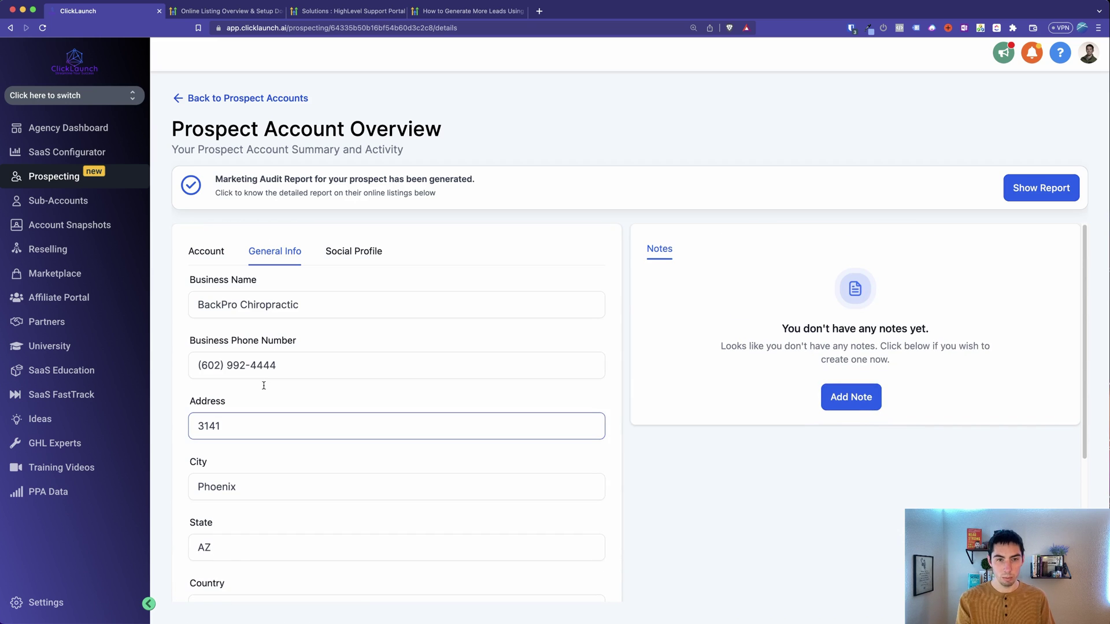
Check the prospect's Social Profile fields, including the empty Google+ field
click(363, 251)
scroll(289, 463, down, 3)
scroll(268, 527, down, 3)
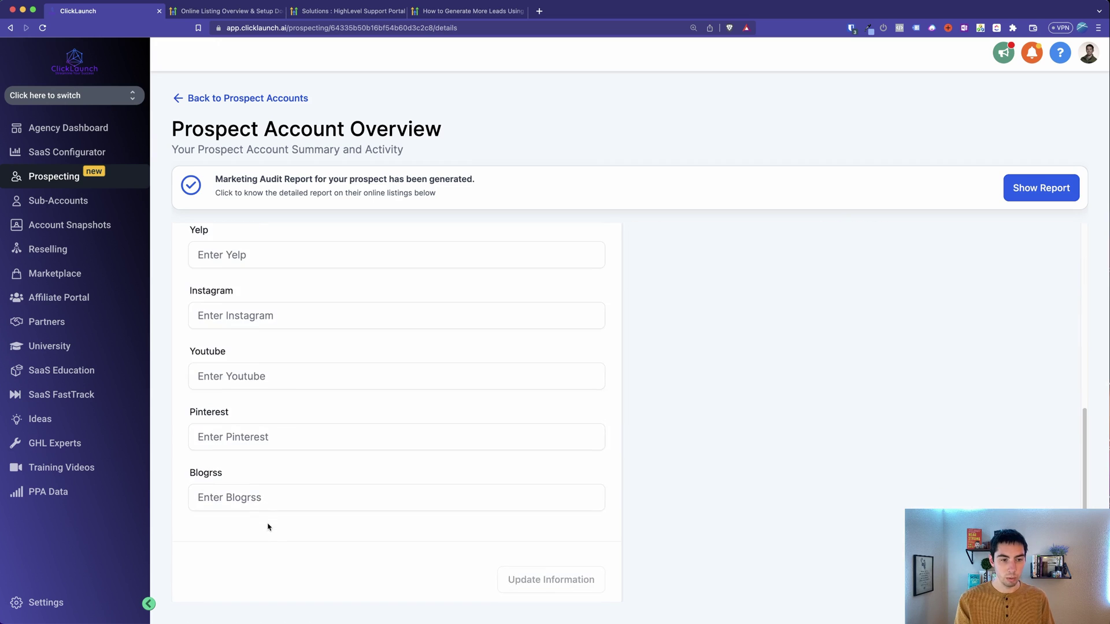
scroll(268, 523, up, 6)
click(317, 367)
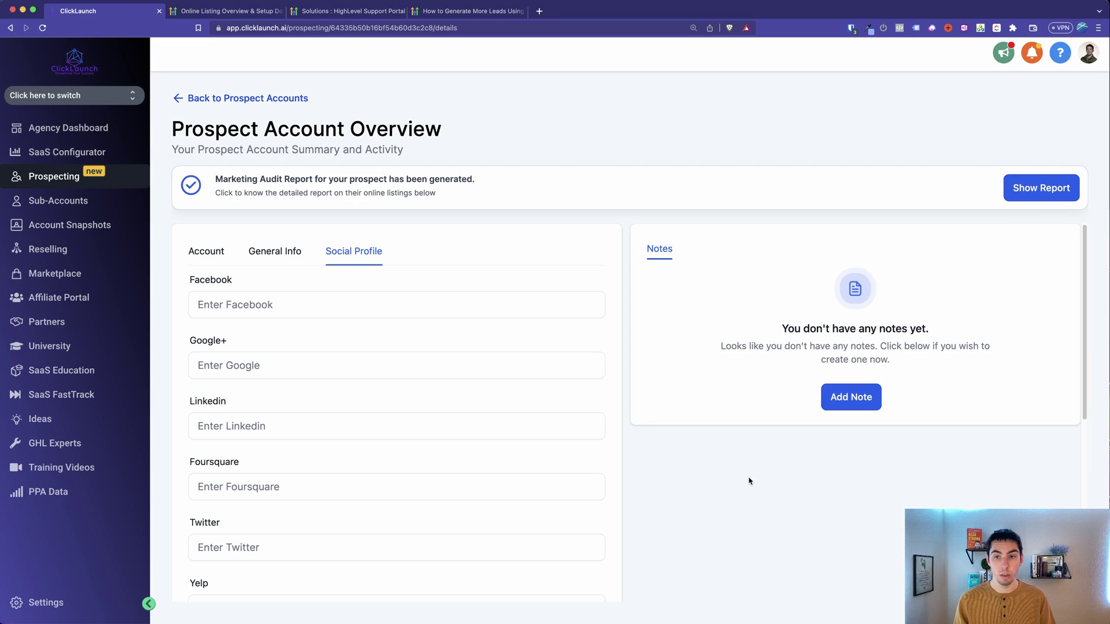
click(1058, 185)
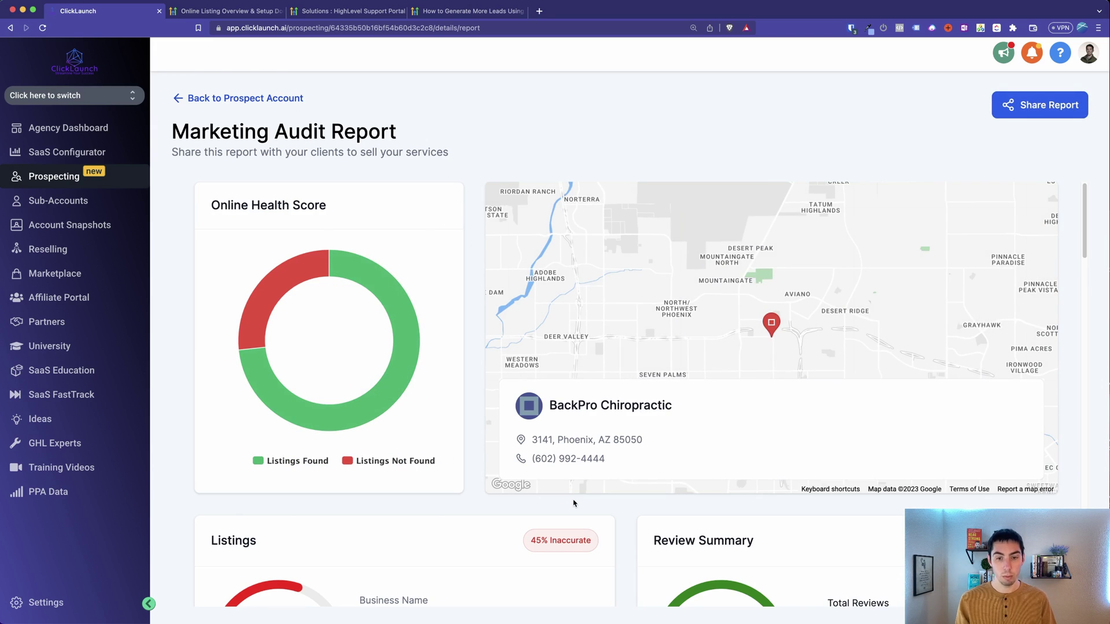
scroll(574, 503, down, 4)
scroll(575, 458, down, 2)
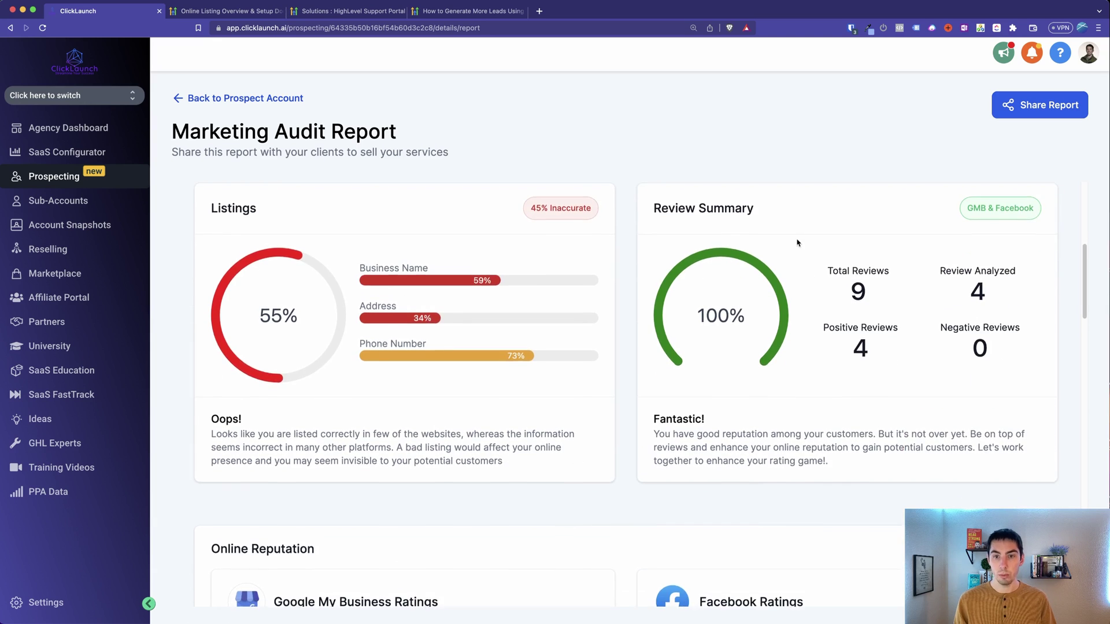
scroll(797, 243, up, 1)
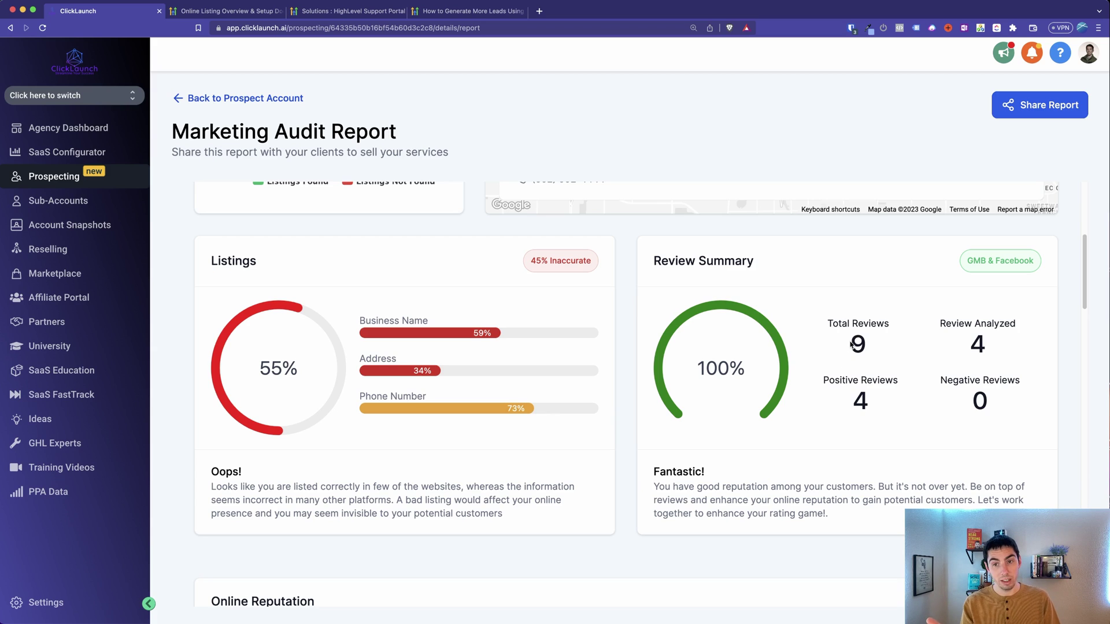
double_click(865, 354)
click(843, 371)
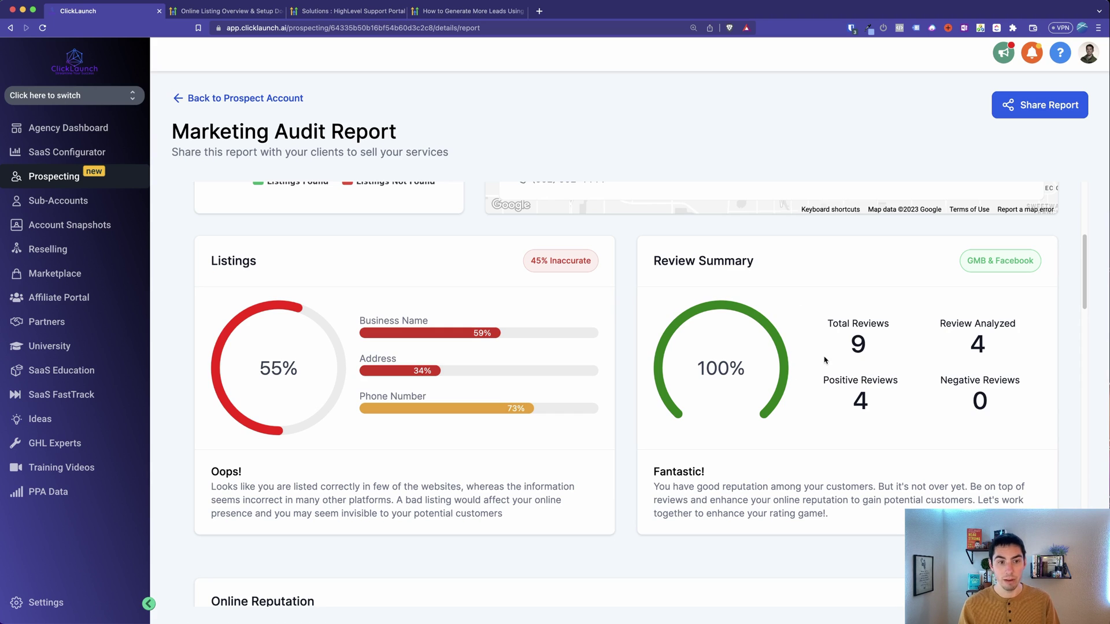
scroll(687, 376, down, 4)
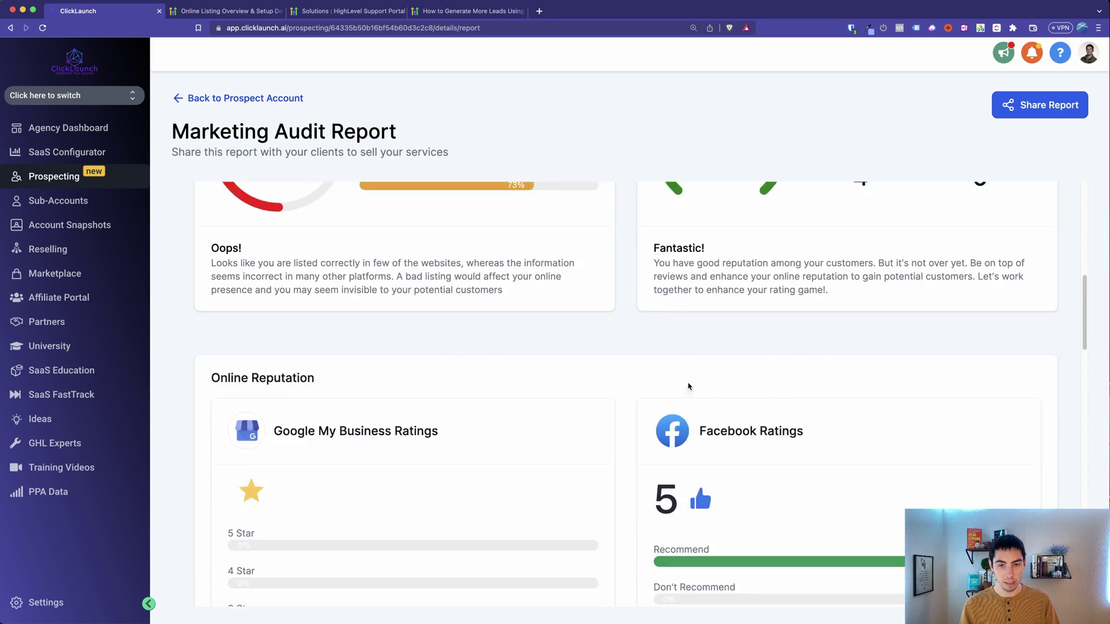
scroll(688, 386, down, 3)
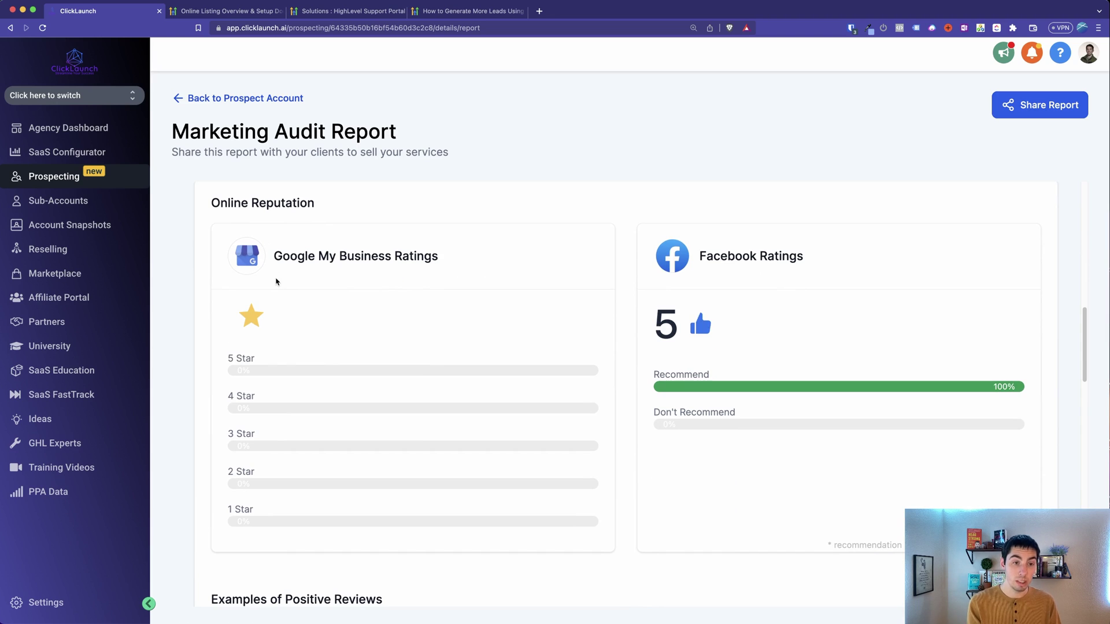
scroll(268, 347, down, 1)
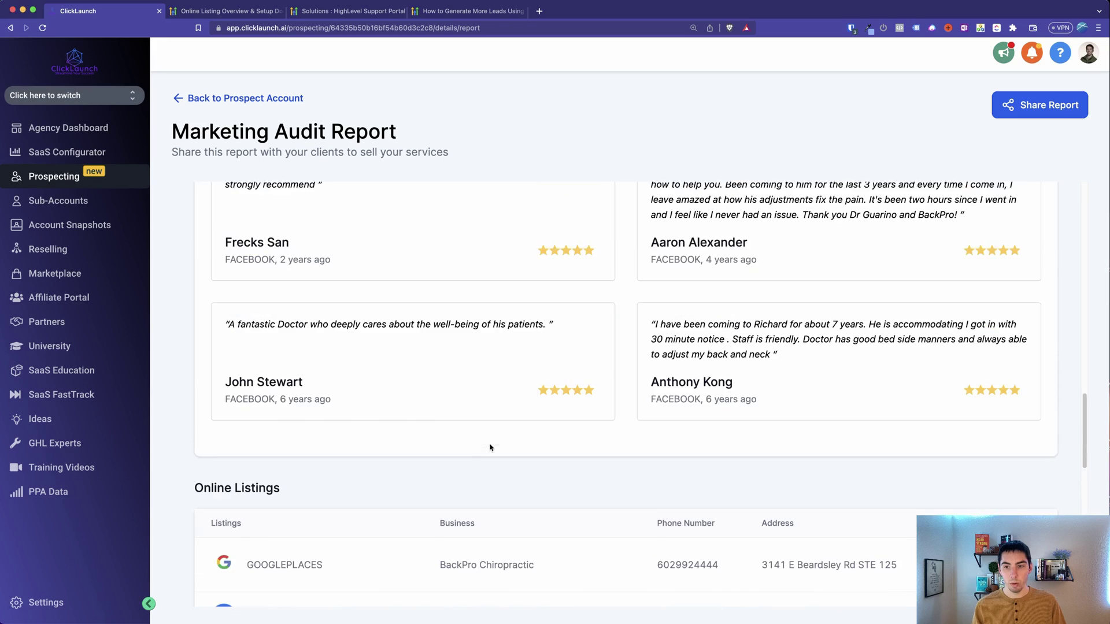
scroll(530, 408, up, 15)
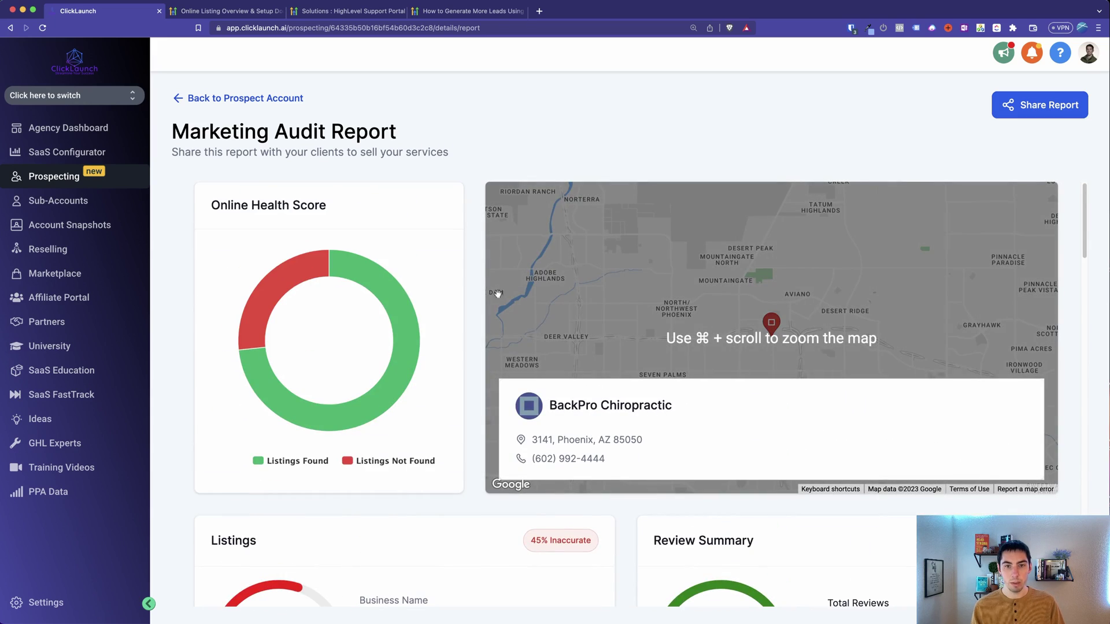
Bring up the Prospect Link dialog with BackPro Chiropractic's shareable analyzemy.business audit link
click(1043, 105)
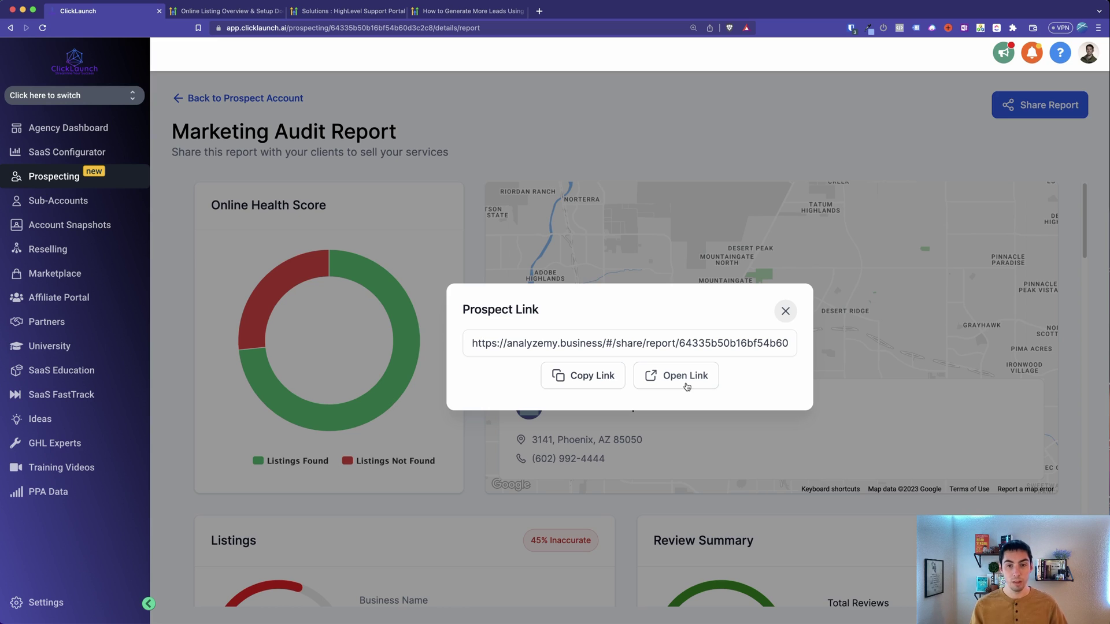
Review BackPro Chiropractic's public audit report's health score and listings, then return to ClickLaunch
click(674, 377)
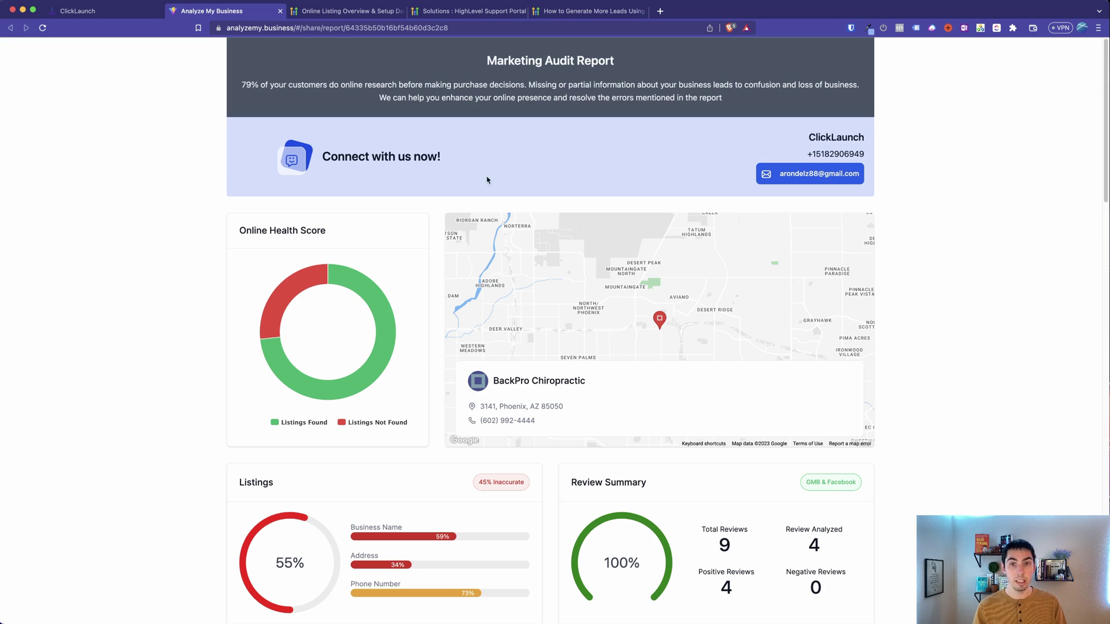
scroll(462, 401, down, 15)
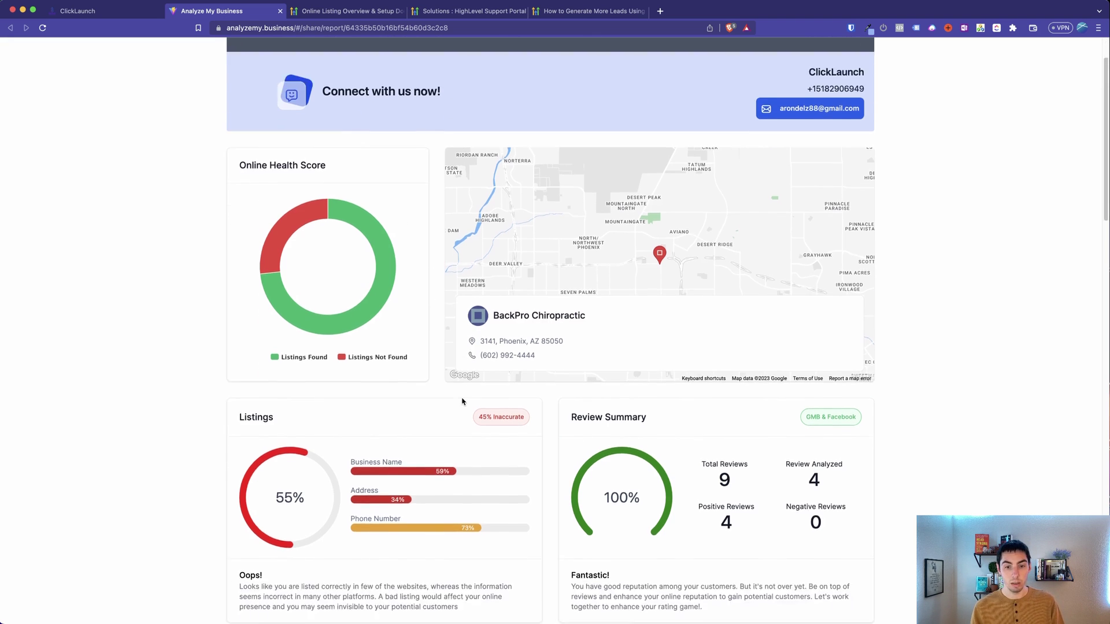
scroll(461, 401, down, 10)
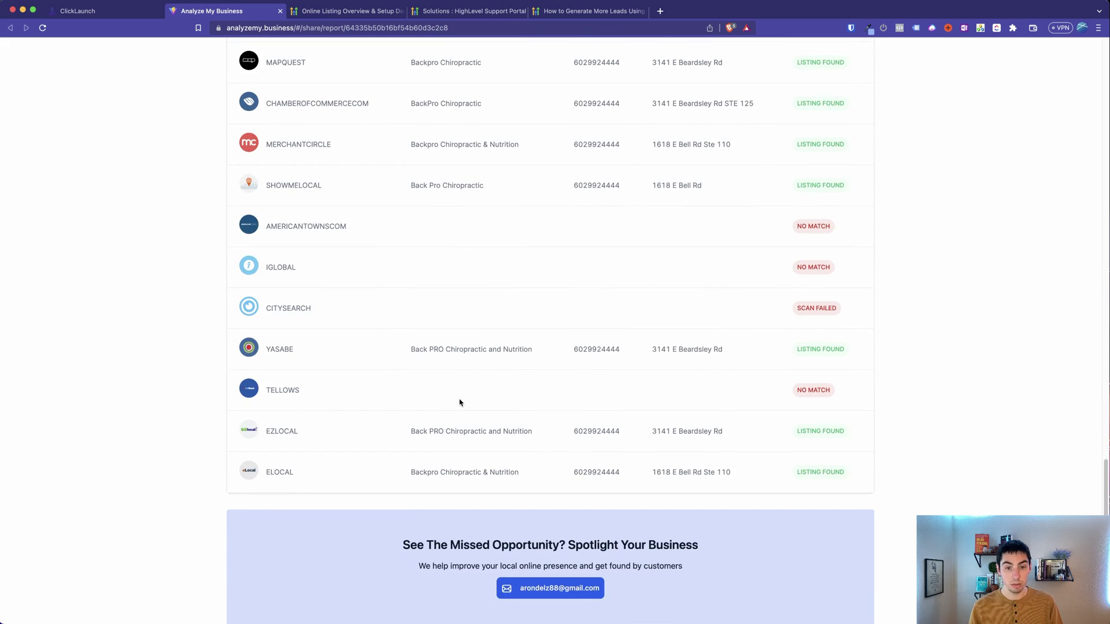
scroll(461, 402, up, 20)
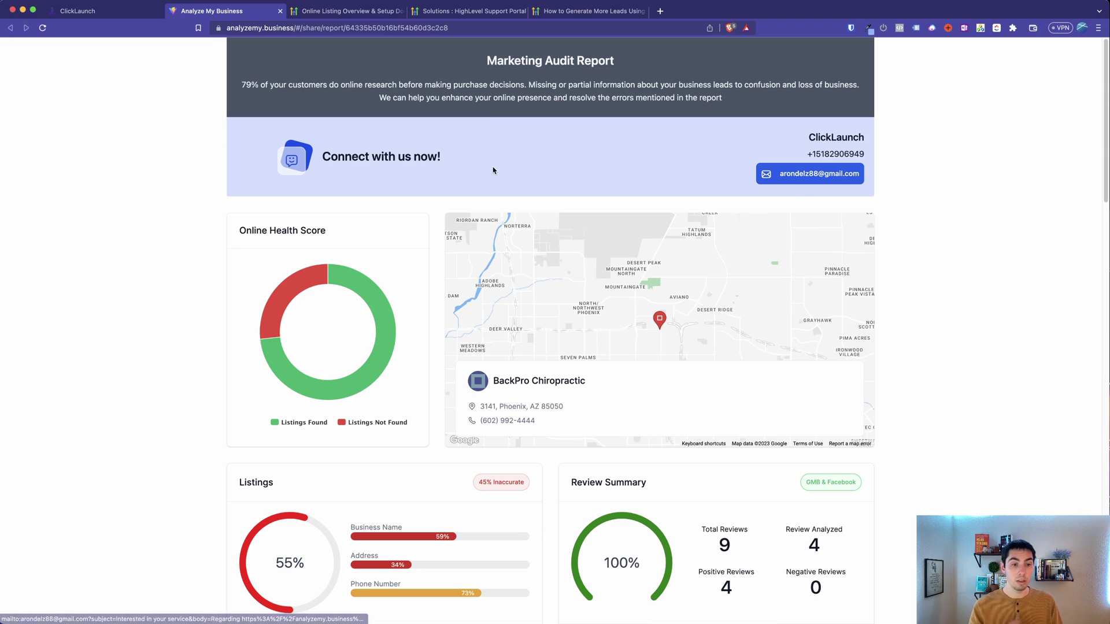
scroll(457, 341, down, 15)
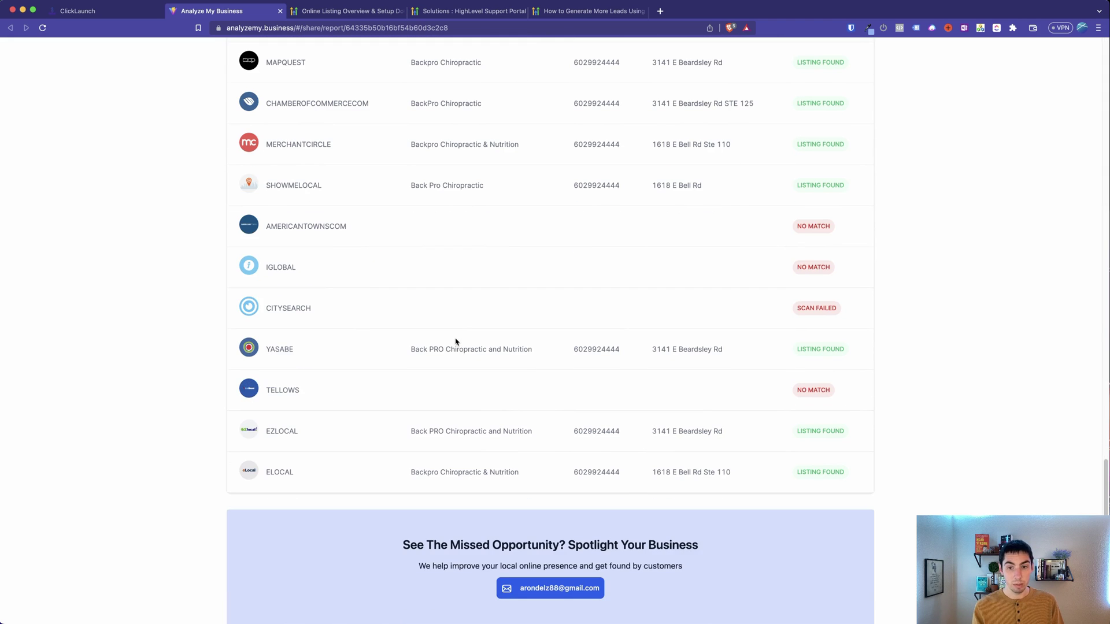
scroll(490, 566, up, 15)
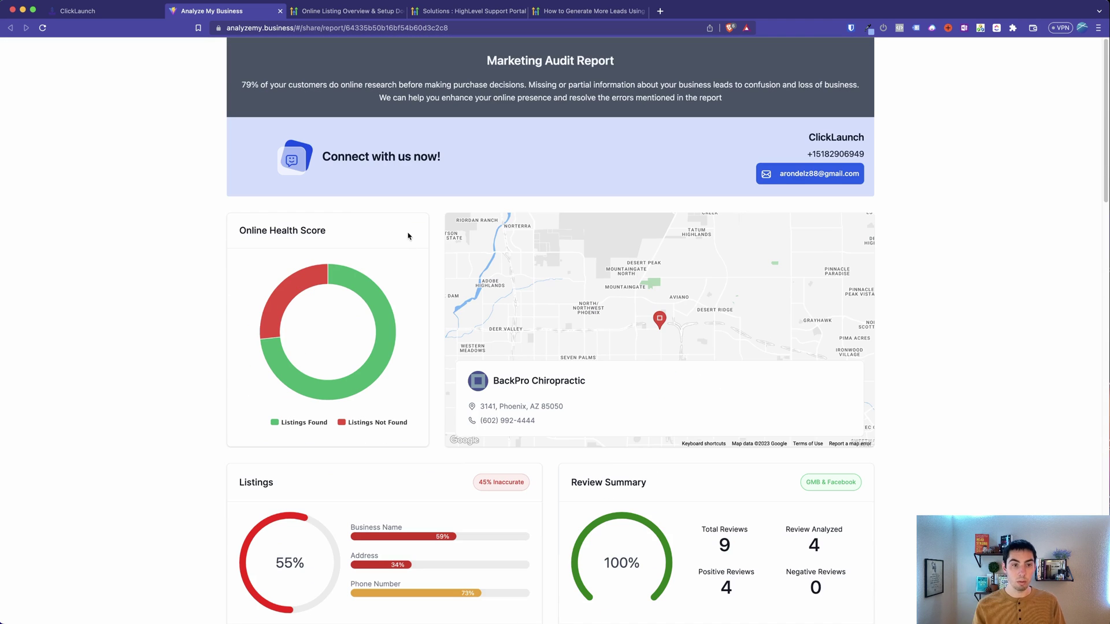
key(ctrl+shift+Tab)
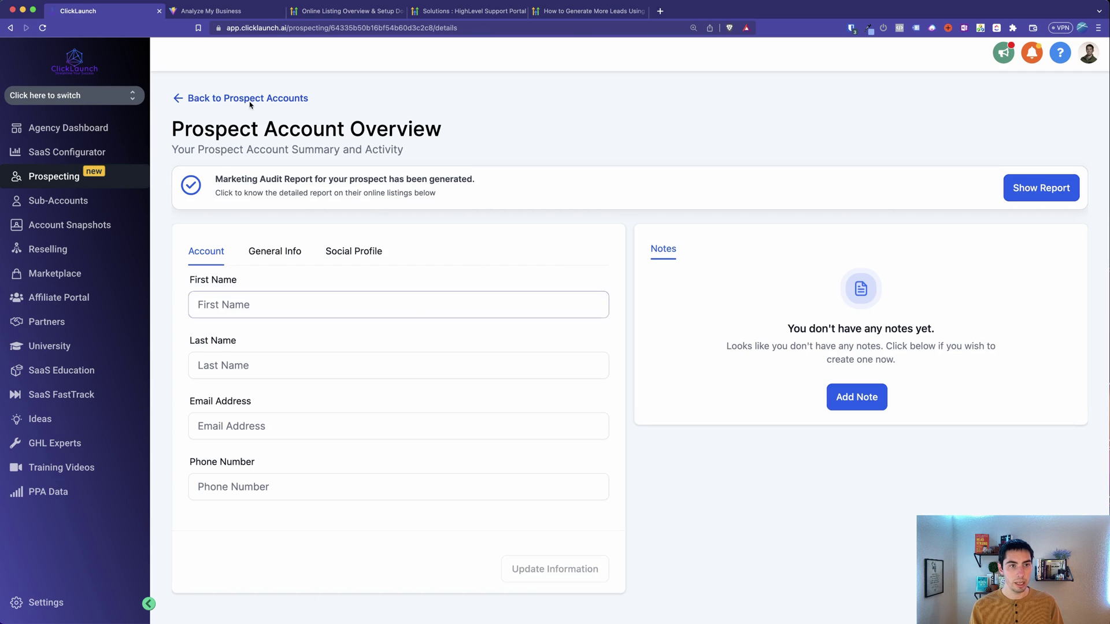
Show another chiropractor prospect's audit report: Listings 61%, 139 reviews, 61 positive, 5 negative
click(249, 99)
click(253, 323)
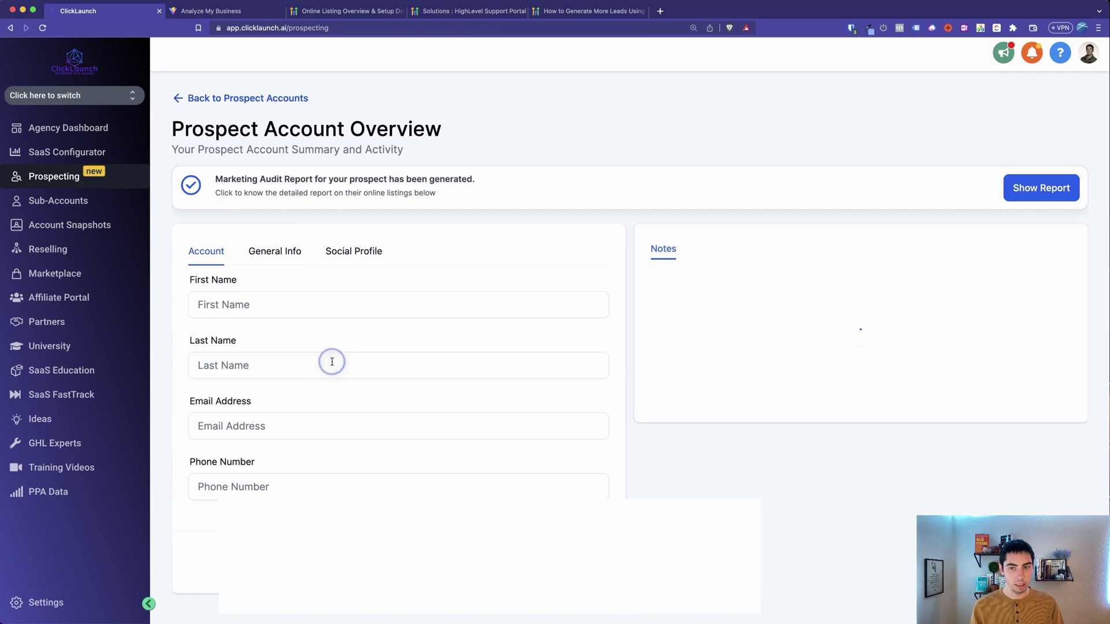
click(1041, 187)
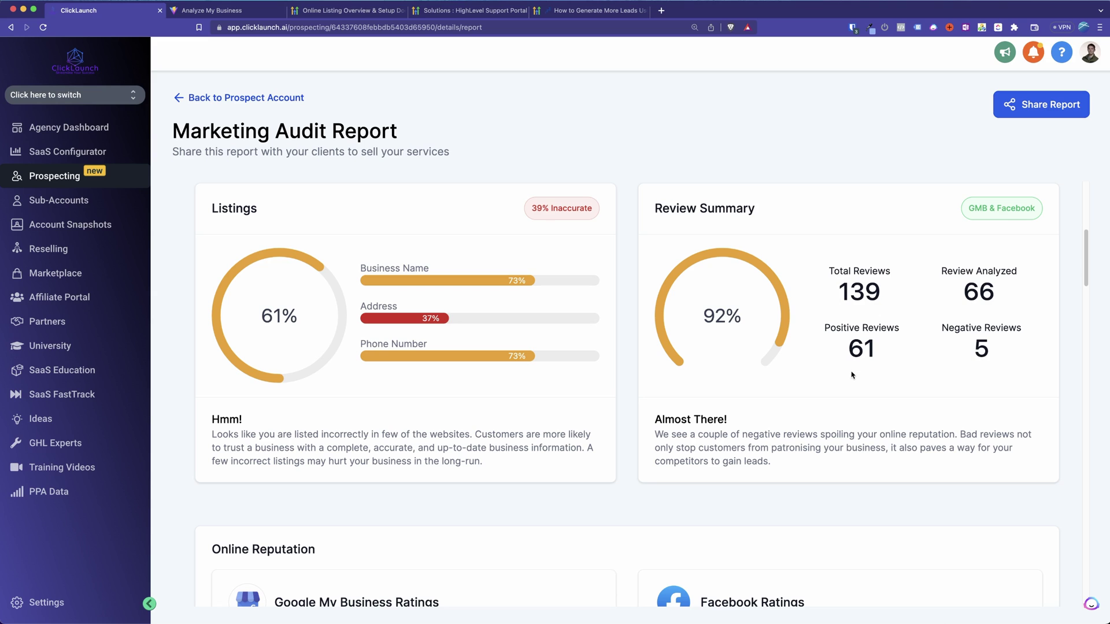
scroll(834, 386, down, 10)
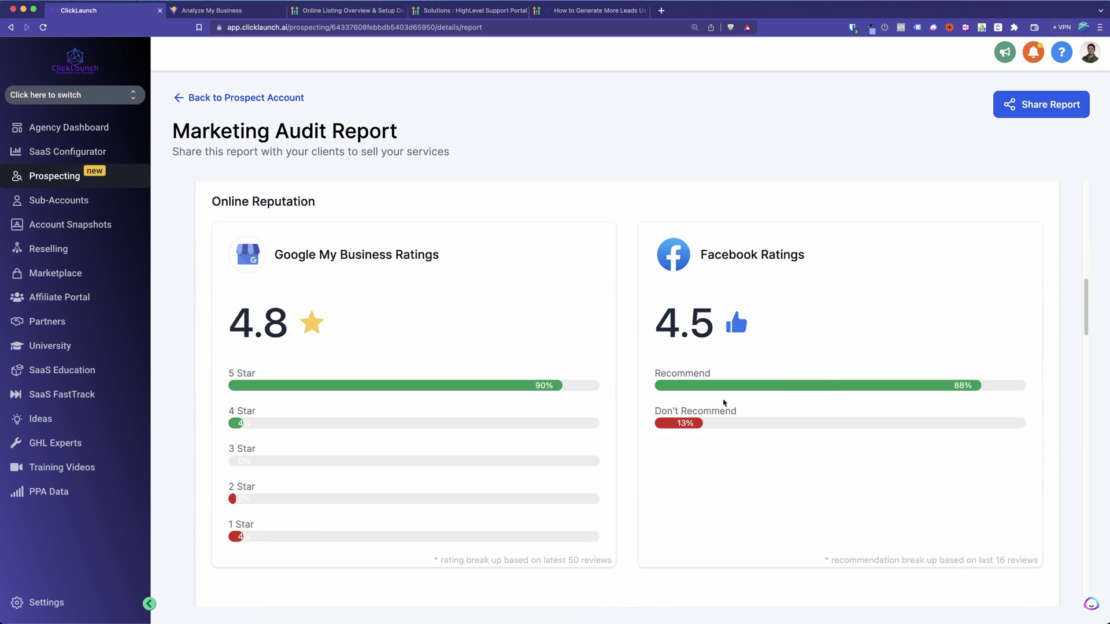
scroll(697, 408, up, 2)
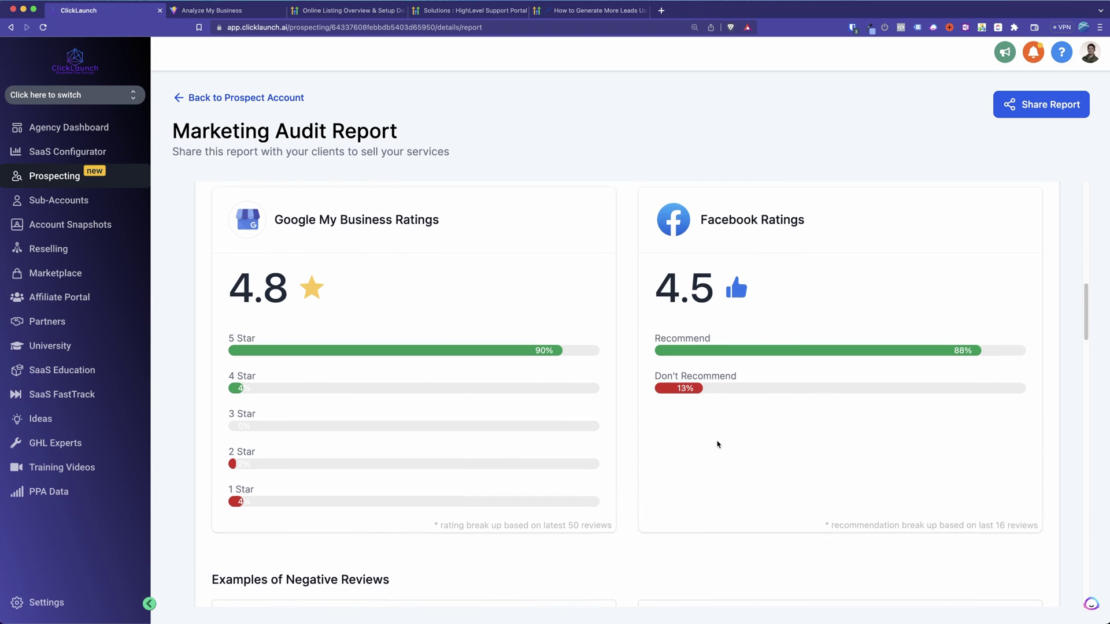
scroll(717, 443, down, 5)
scroll(680, 431, down, 1)
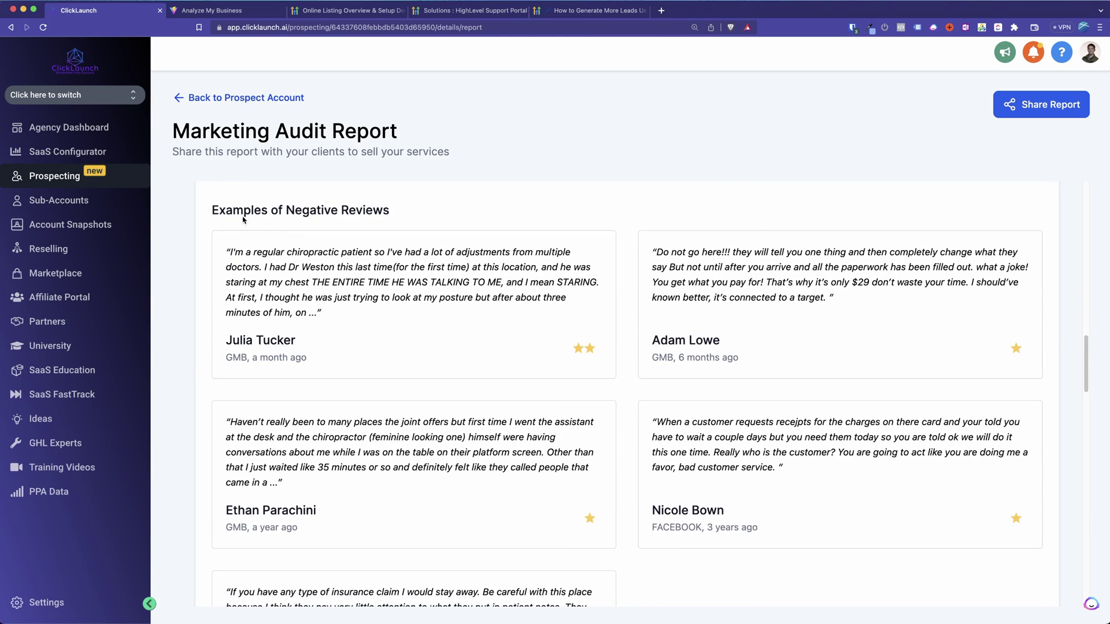
drag(225, 210, 382, 210)
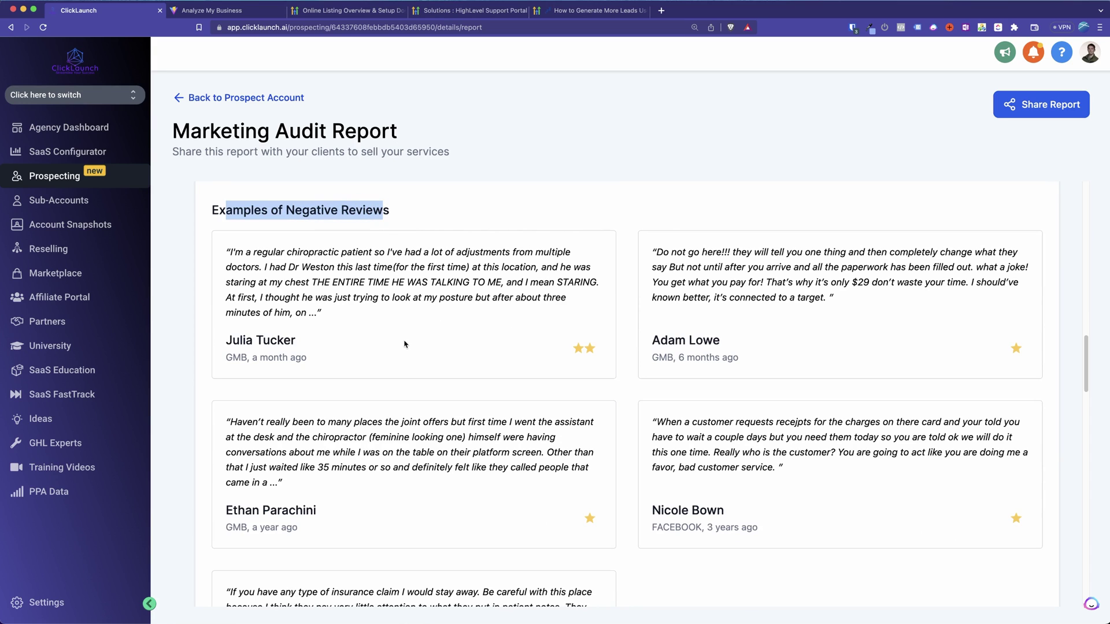
click(798, 330)
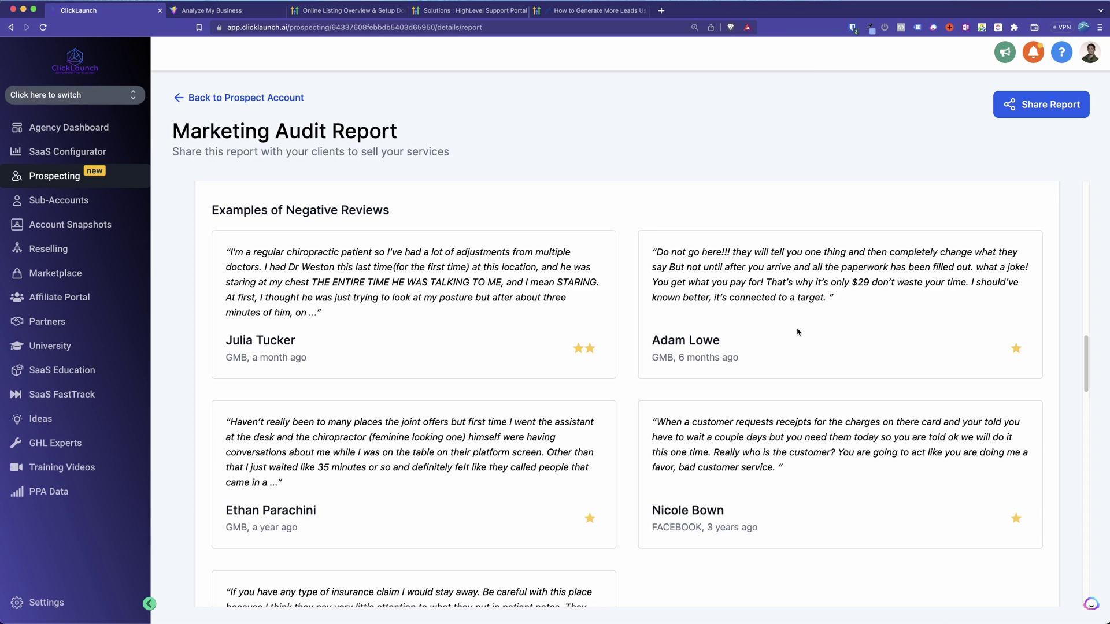
scroll(649, 421, down, 8)
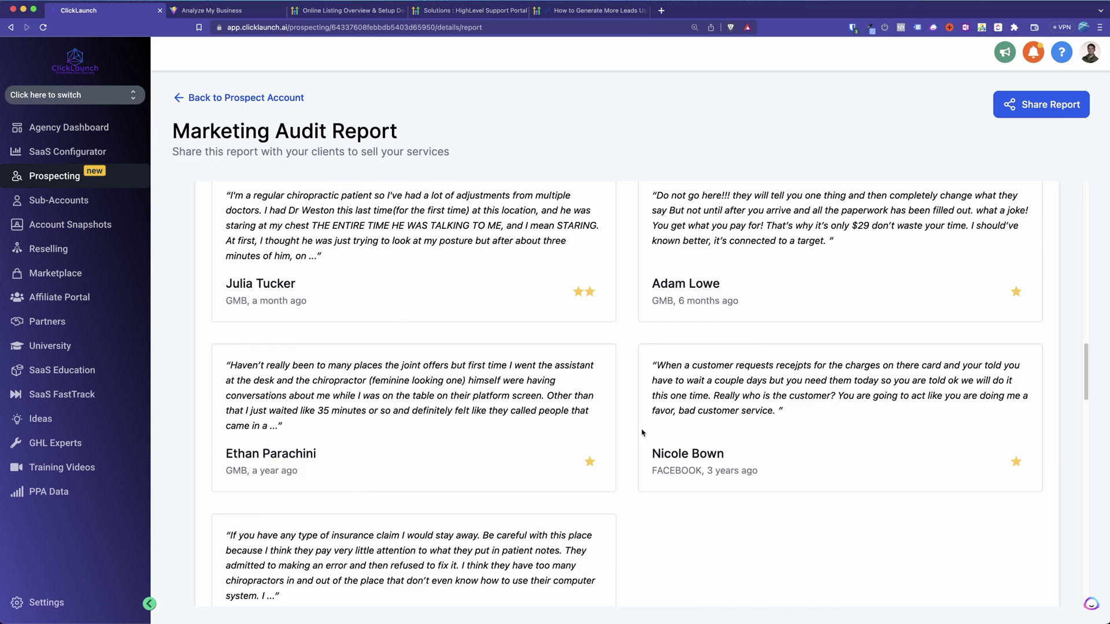
scroll(623, 376, down, 1)
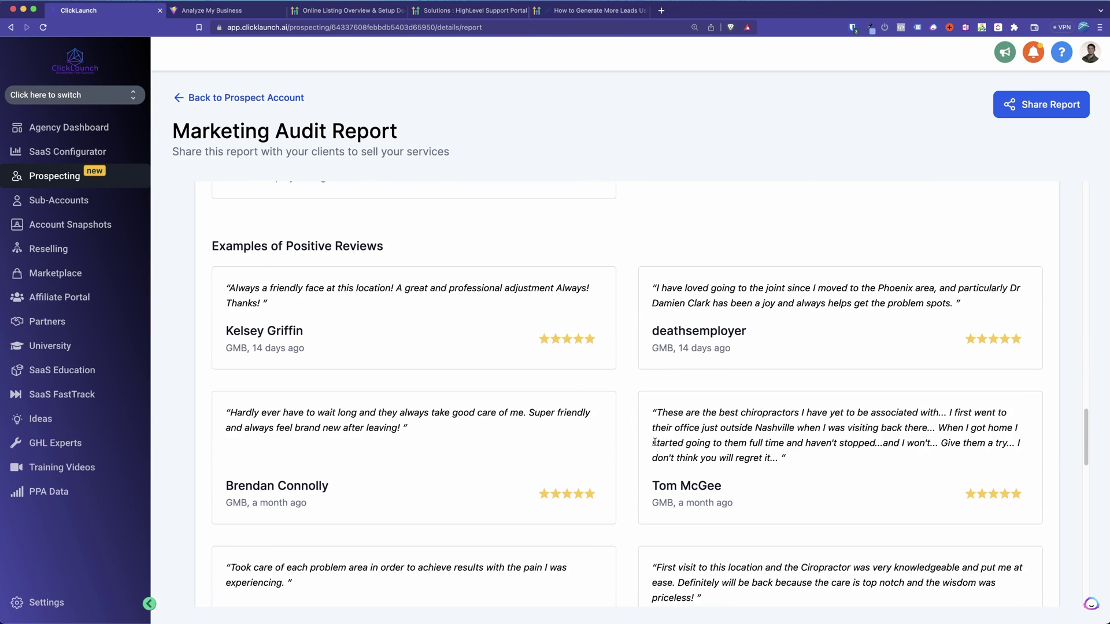
scroll(655, 445, down, 7)
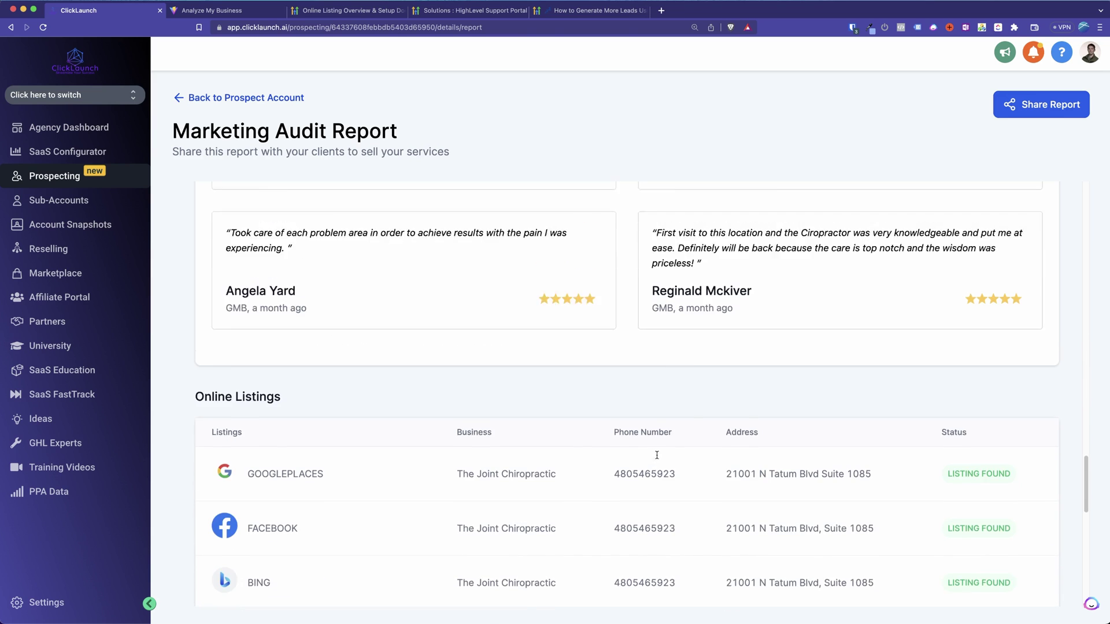
scroll(656, 455, up, 15)
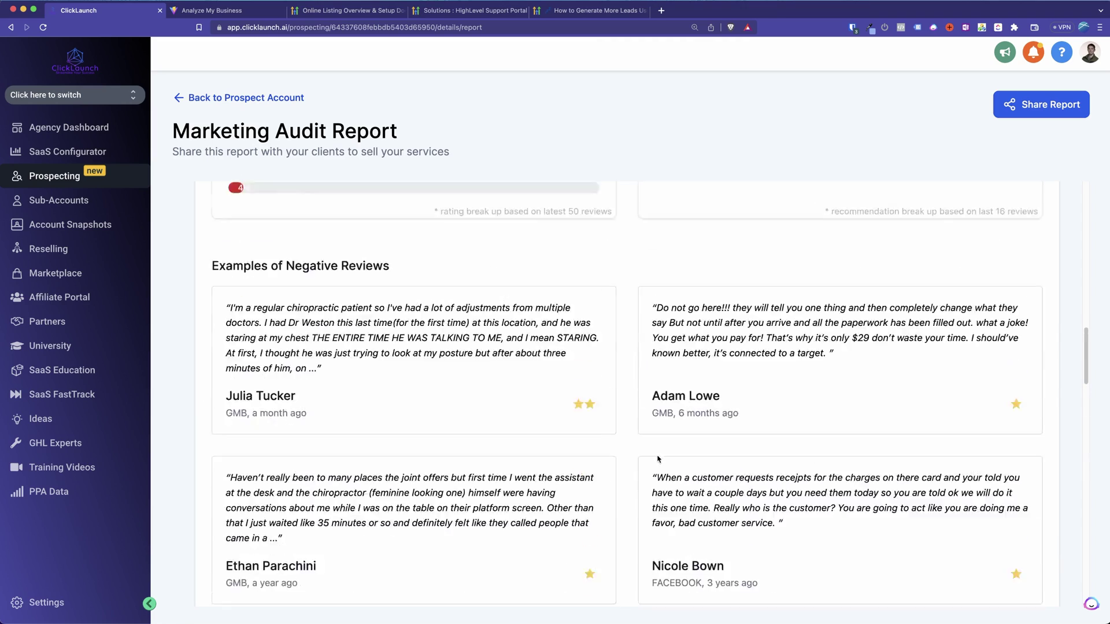
scroll(657, 459, down, 2)
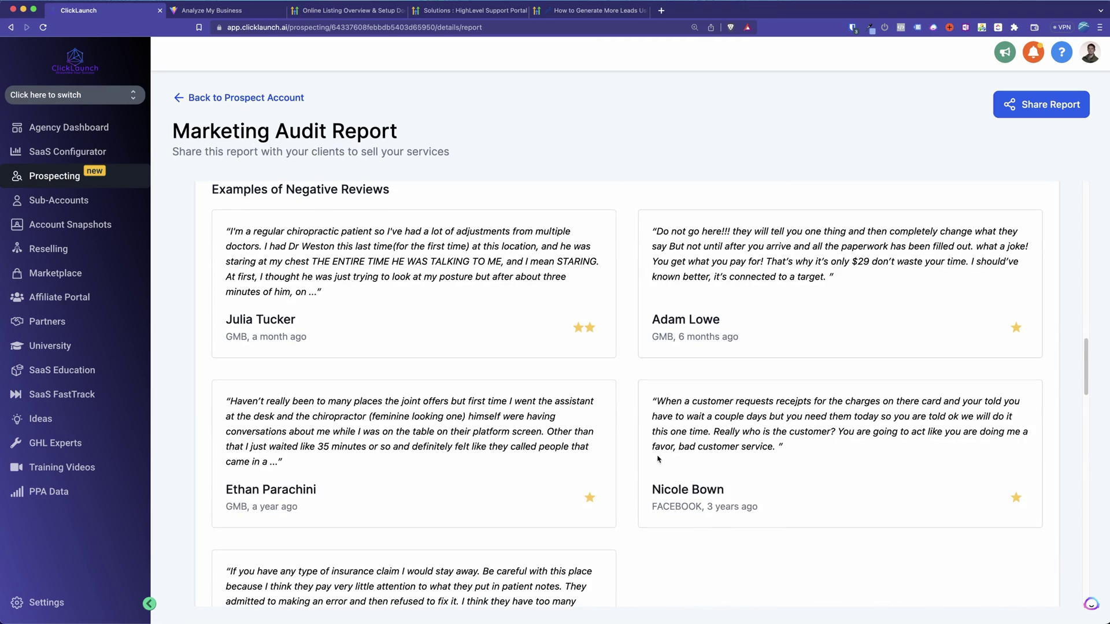